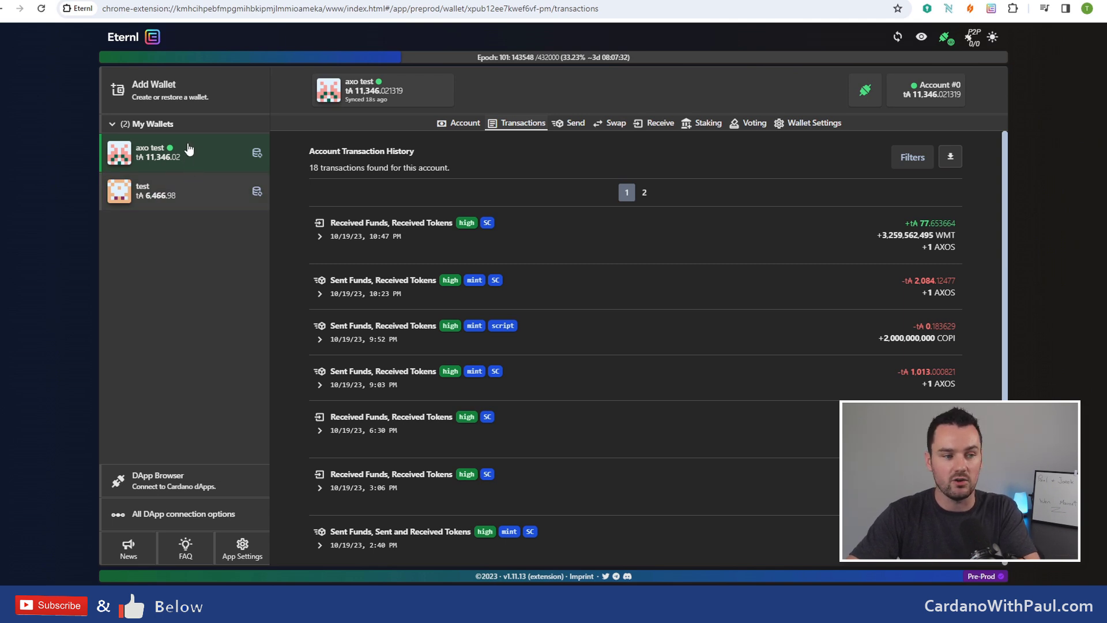
Step: Open the axo test wallet and copy its receive address for use on the Cardano testnets faucet page
click(185, 156)
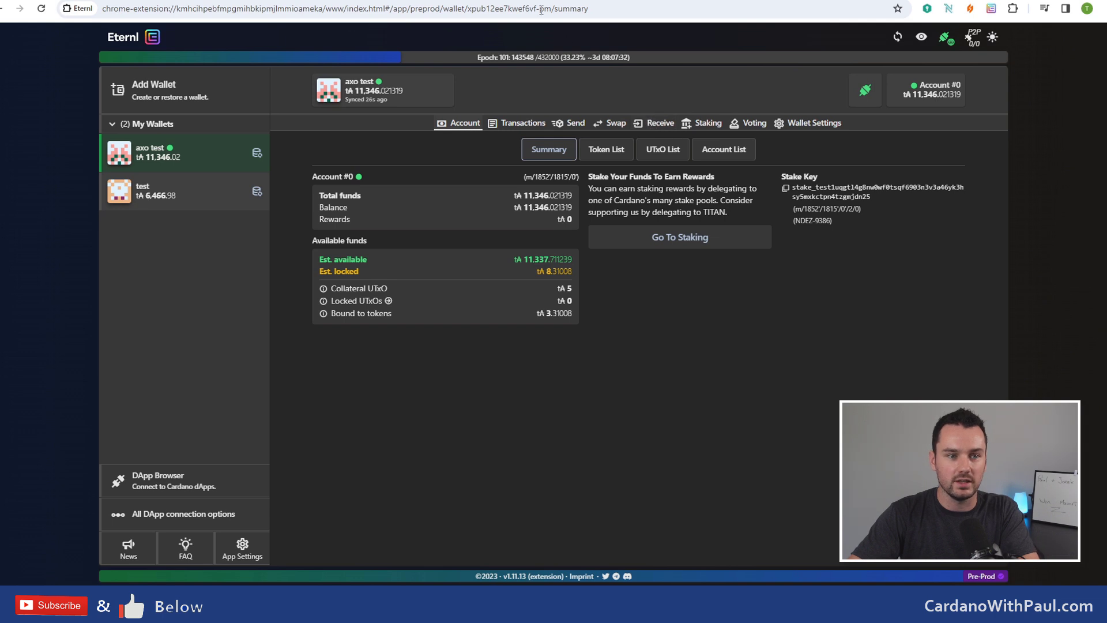
key(ctrl+Tab)
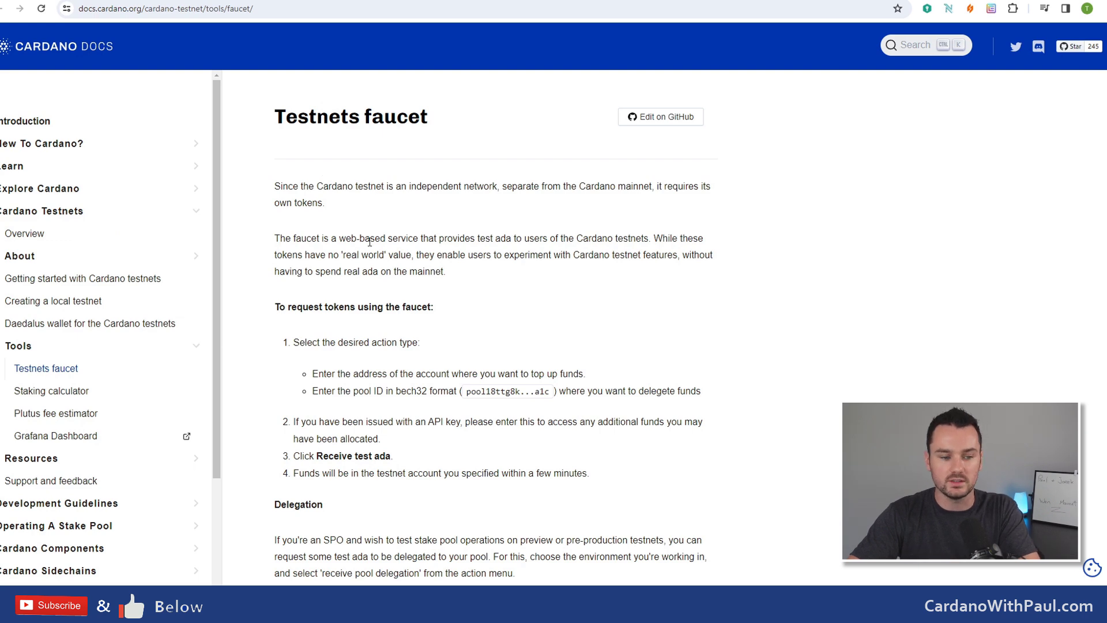
scroll(370, 242, down, 7)
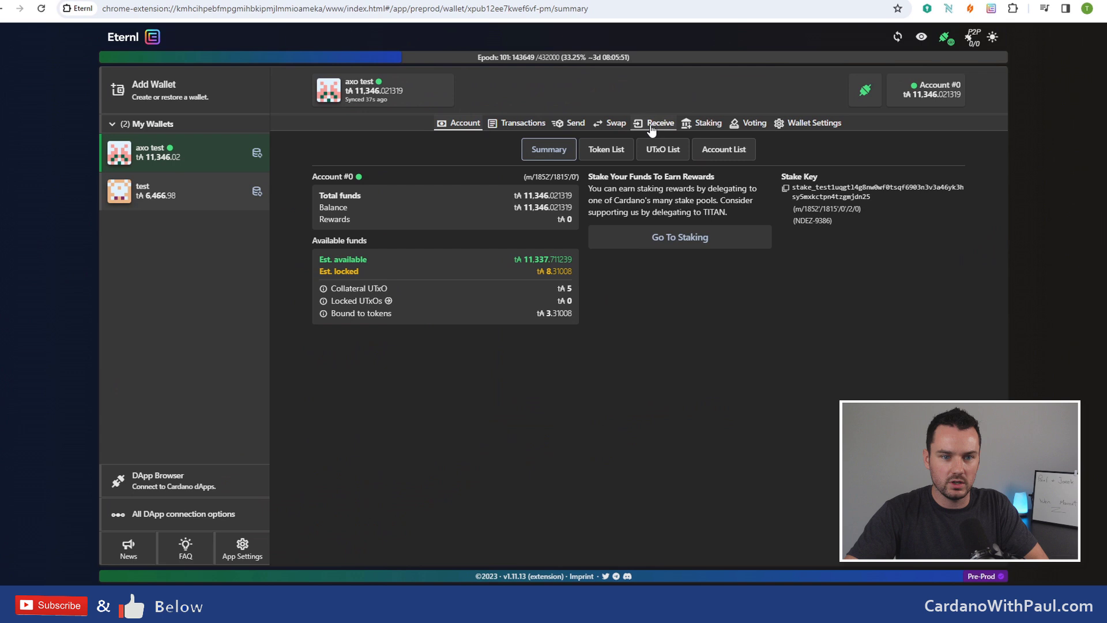
click(657, 123)
click(788, 190)
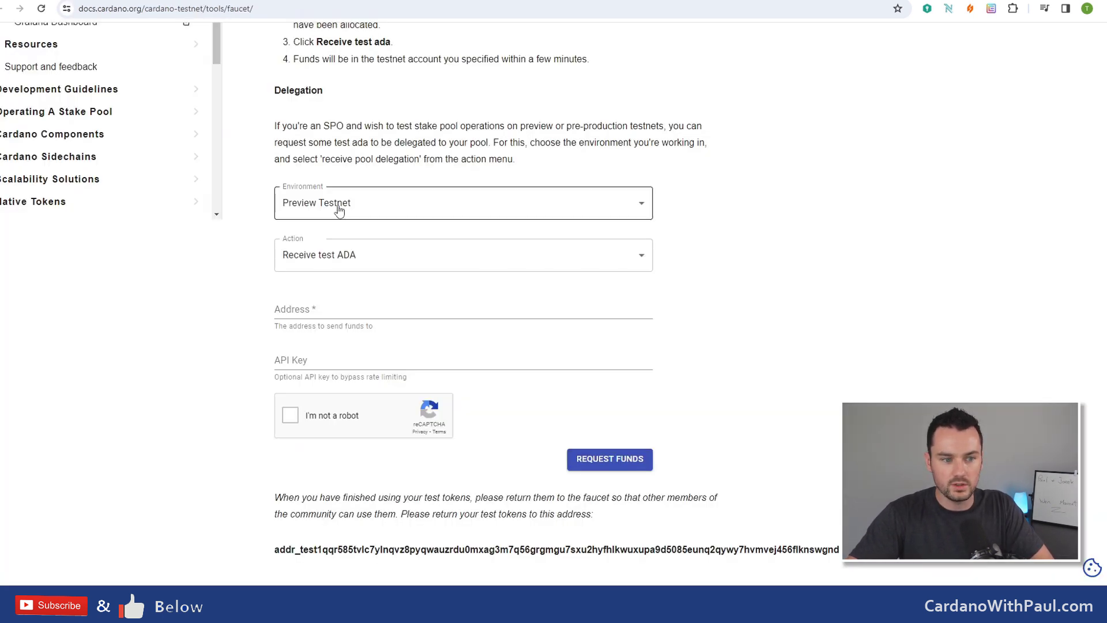
Step: On the Cardano testnets faucet, request test ADA on Preprod Testnet for the copied wallet address, completing the robot check
click(326, 204)
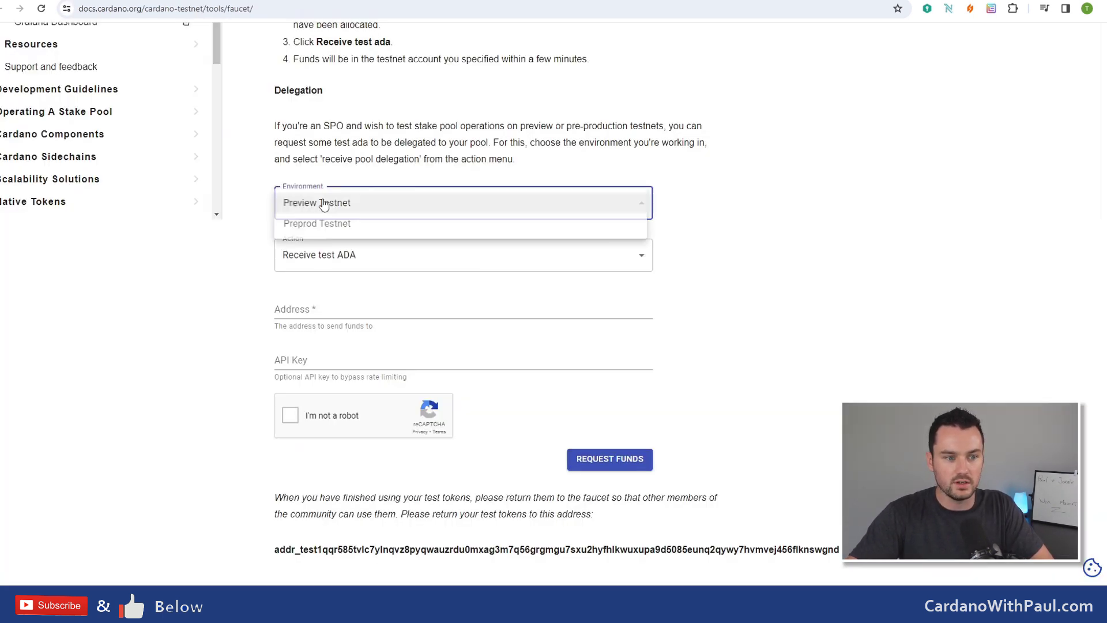
click(310, 224)
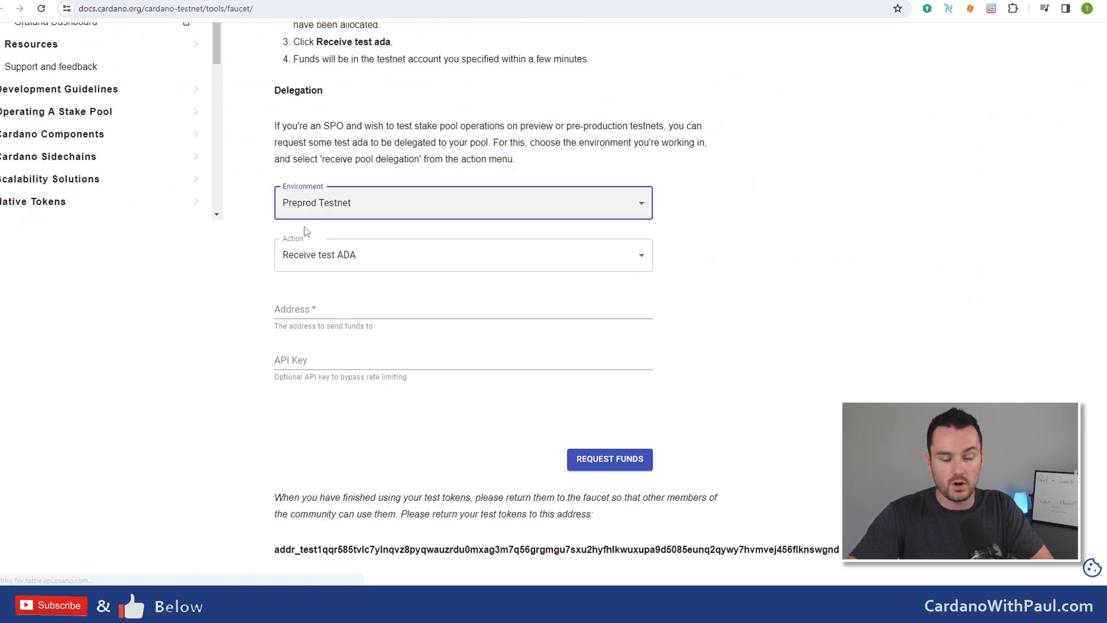
click(319, 315)
key(ctrl+v)
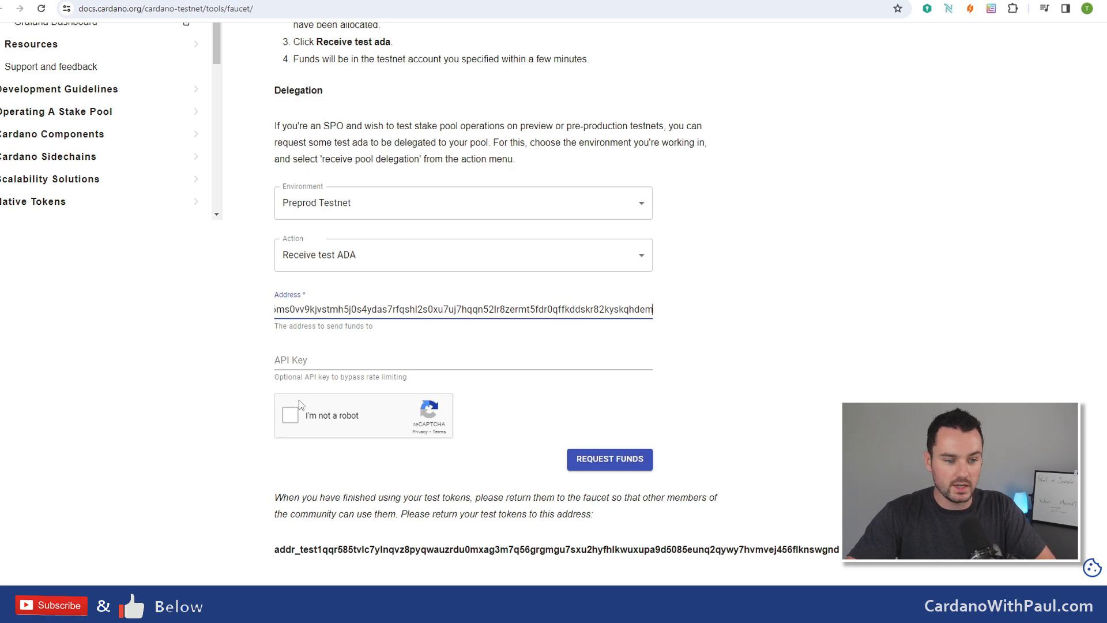
click(292, 420)
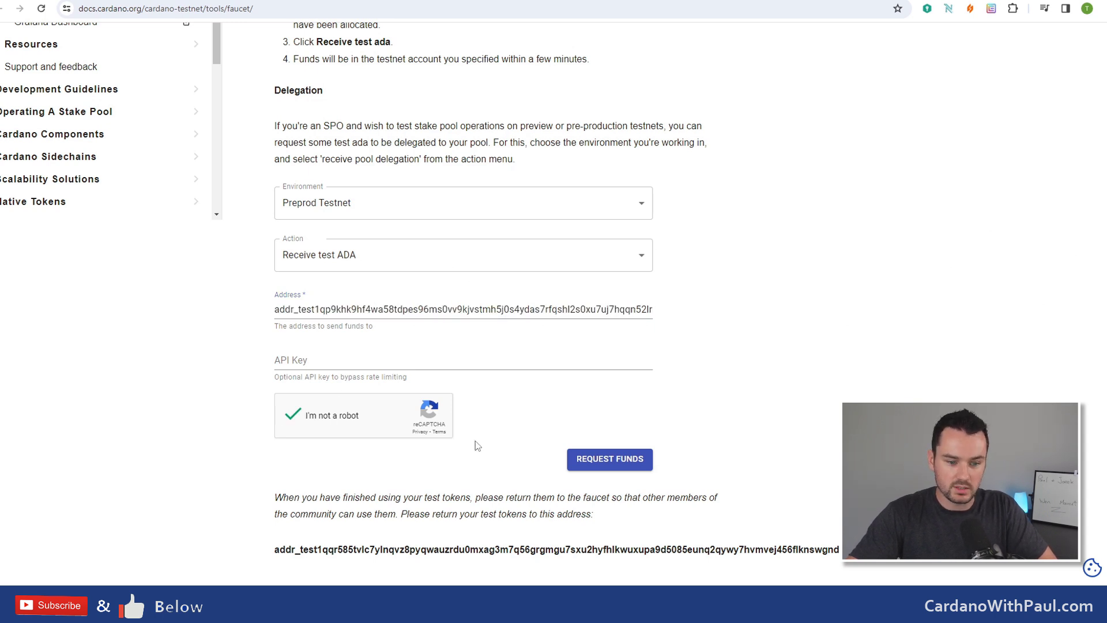
click(633, 462)
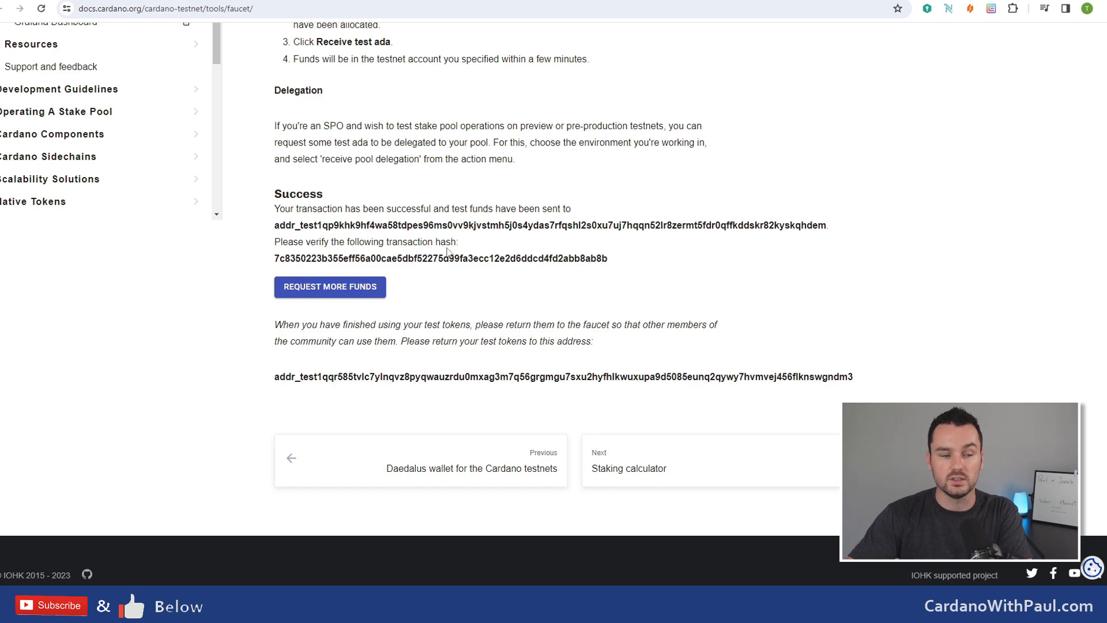
Step: Return to the Eternl wallet and check the axo test account's transaction history for the faucet funds
key(ctrl+Tab)
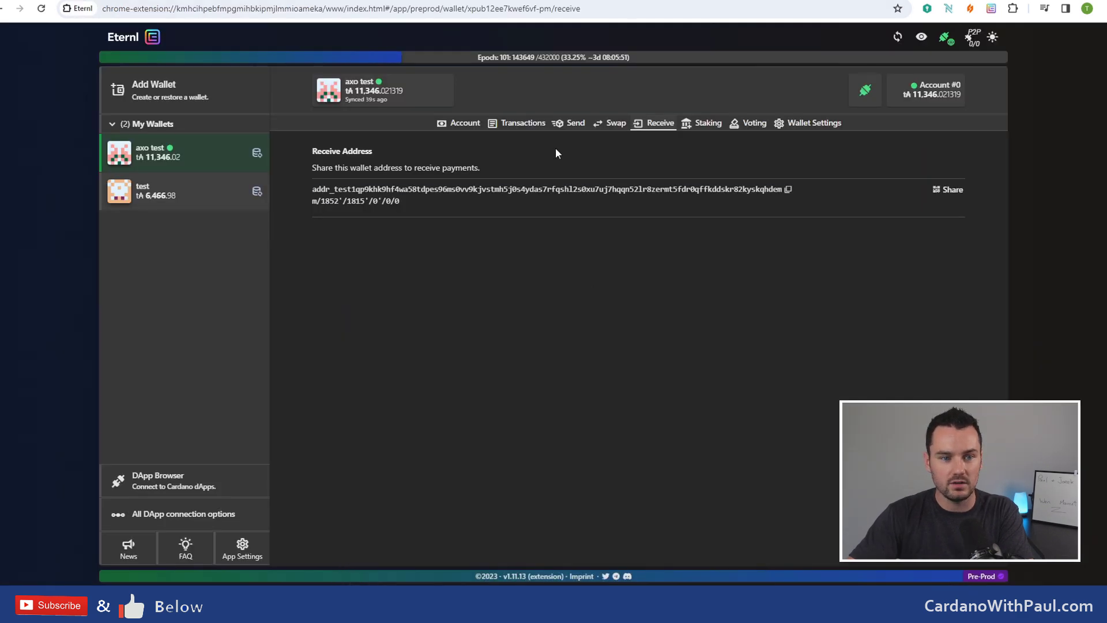
click(519, 123)
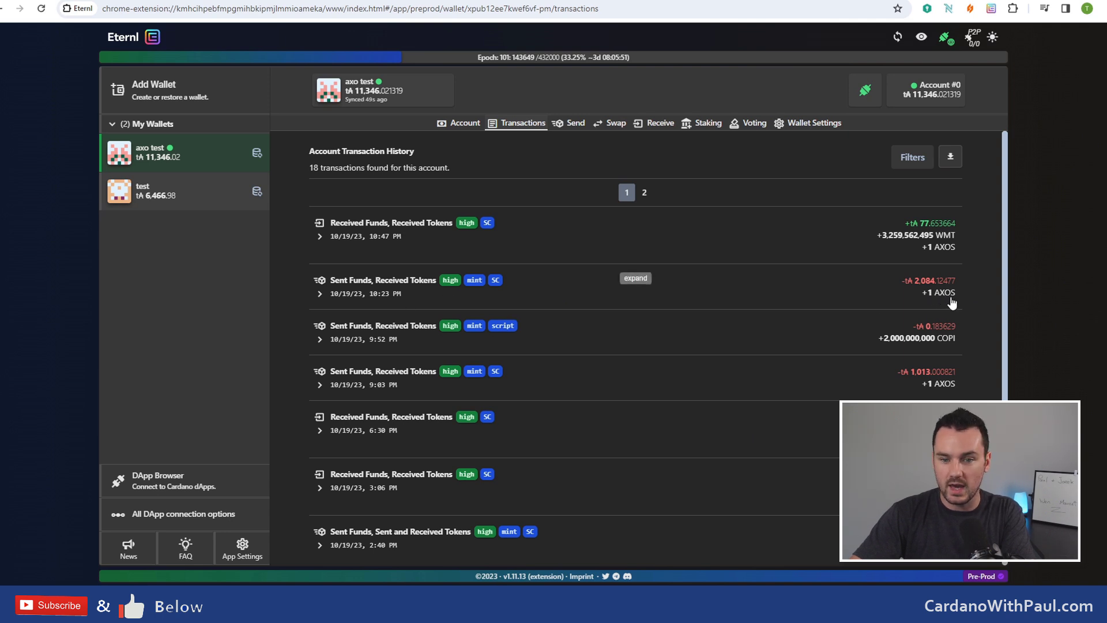
scroll(952, 317, down, 2)
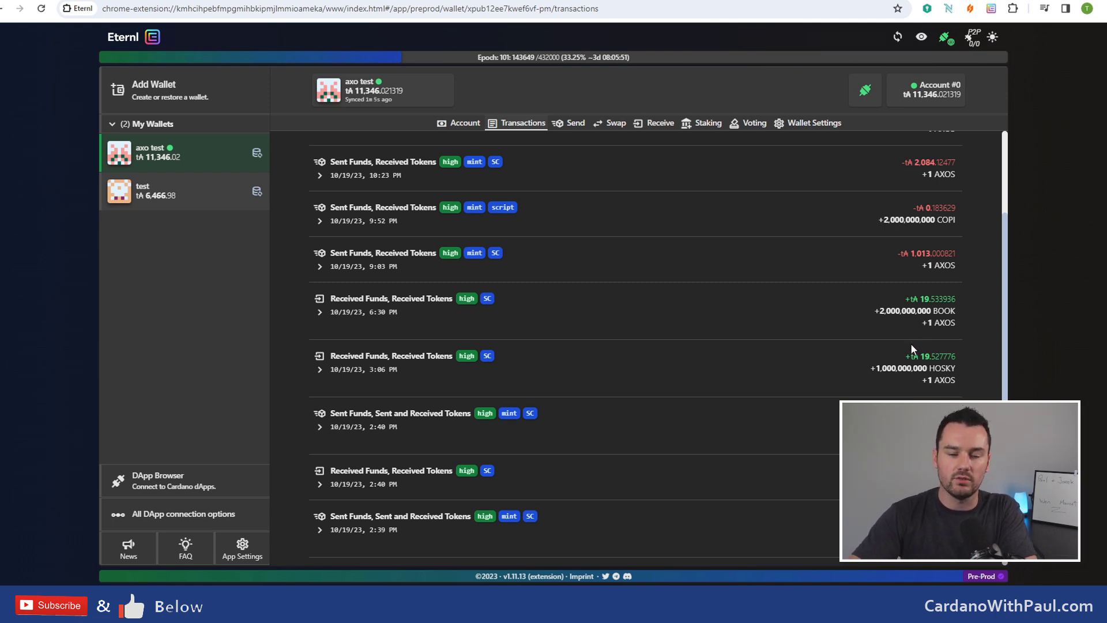
scroll(946, 282, up, 3)
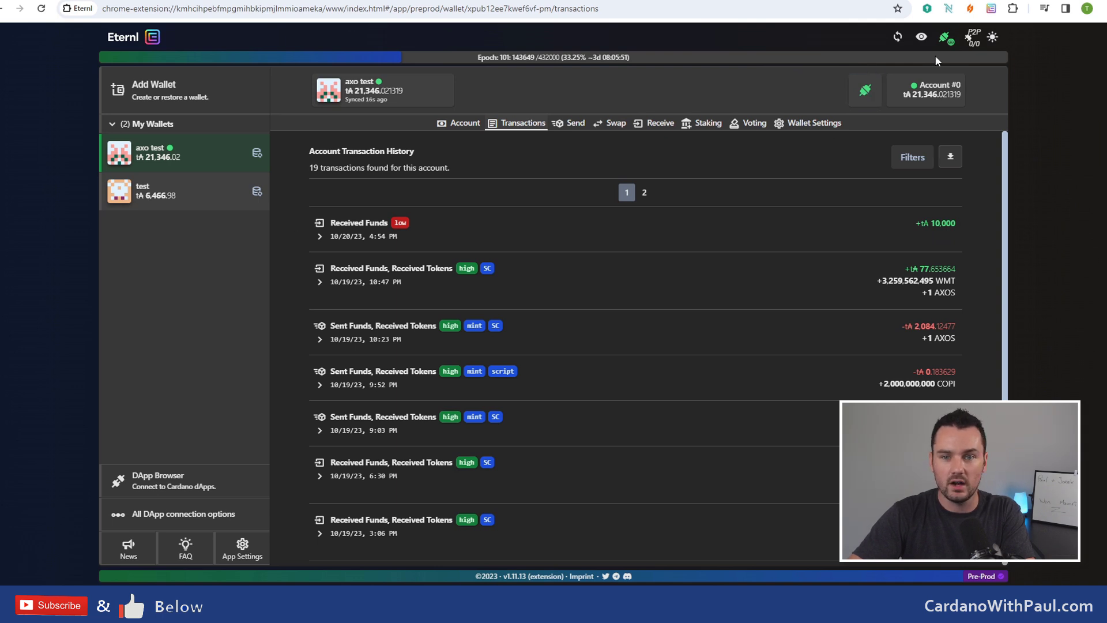
Step: Open the Nami wallet's network settings and view the available network options
click(949, 9)
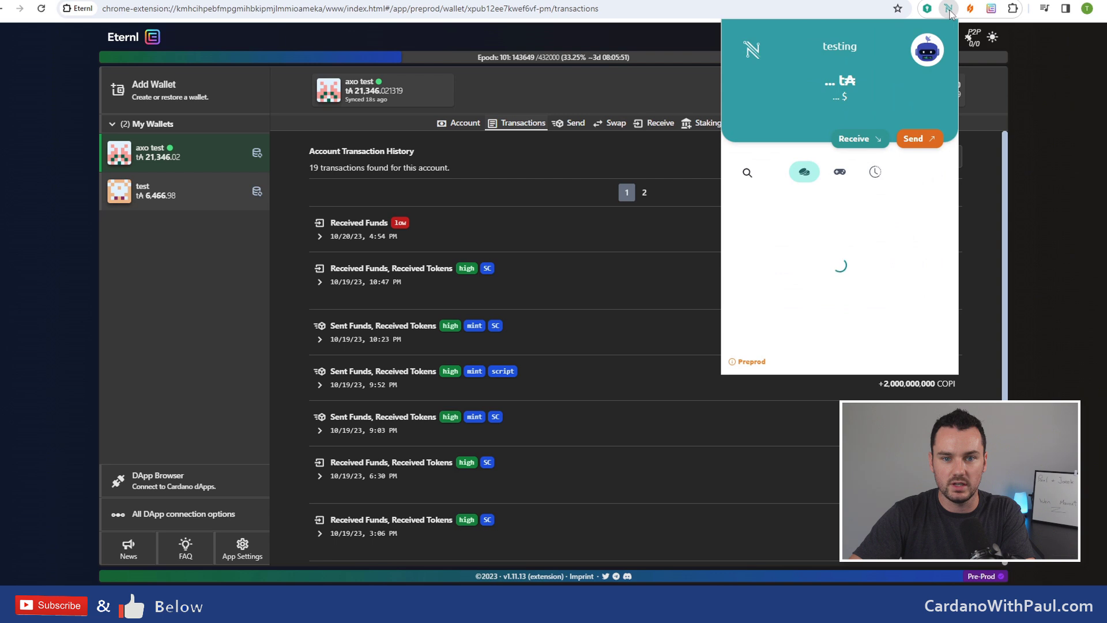
click(928, 53)
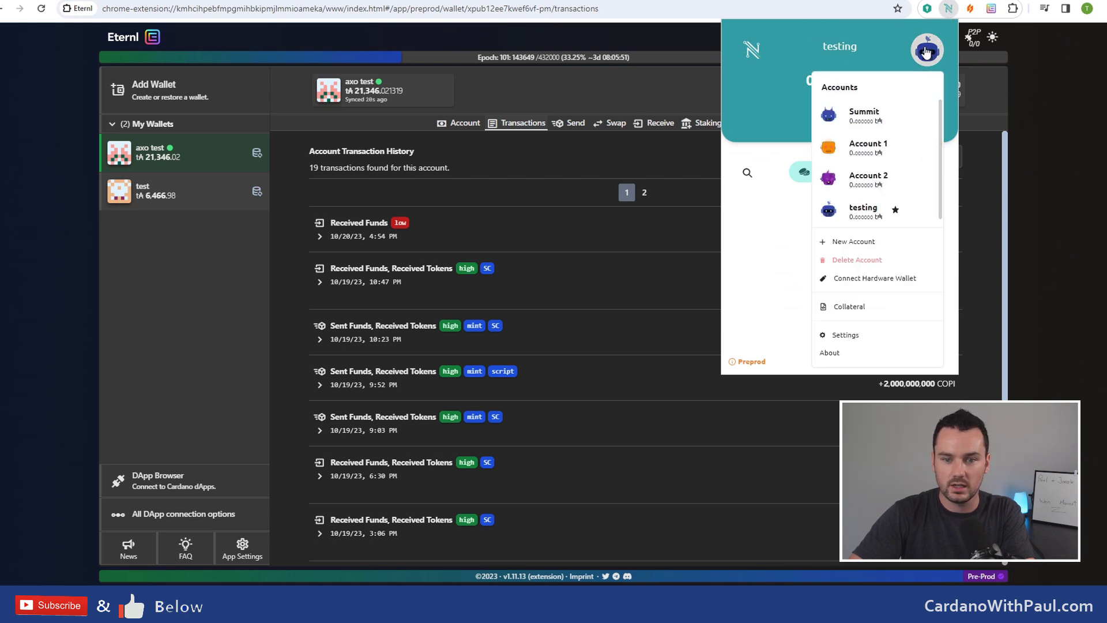
click(853, 338)
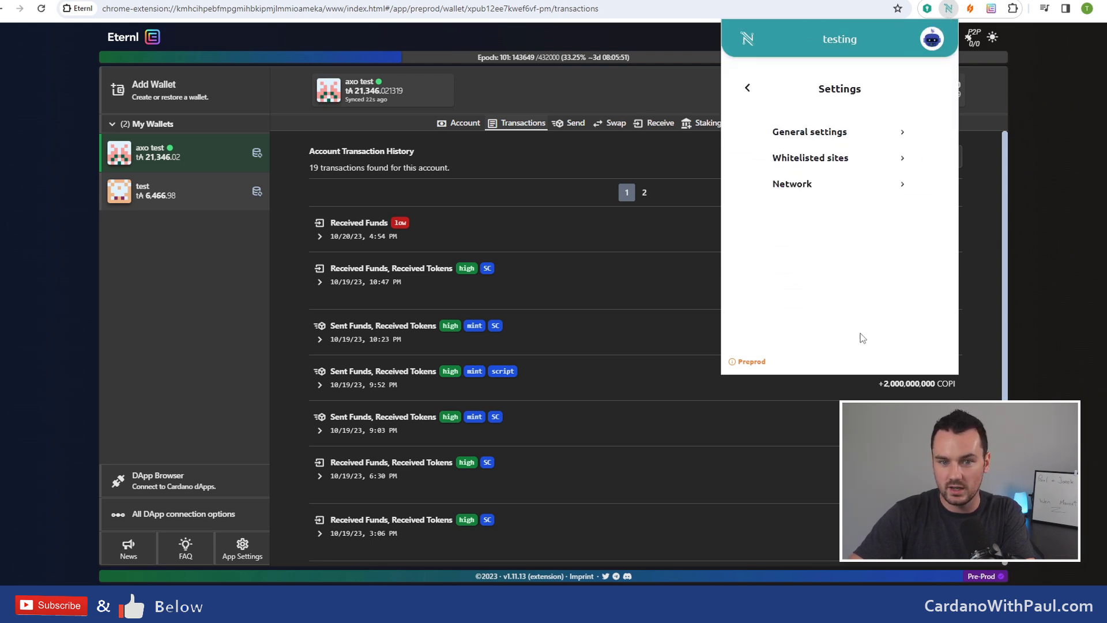
click(805, 186)
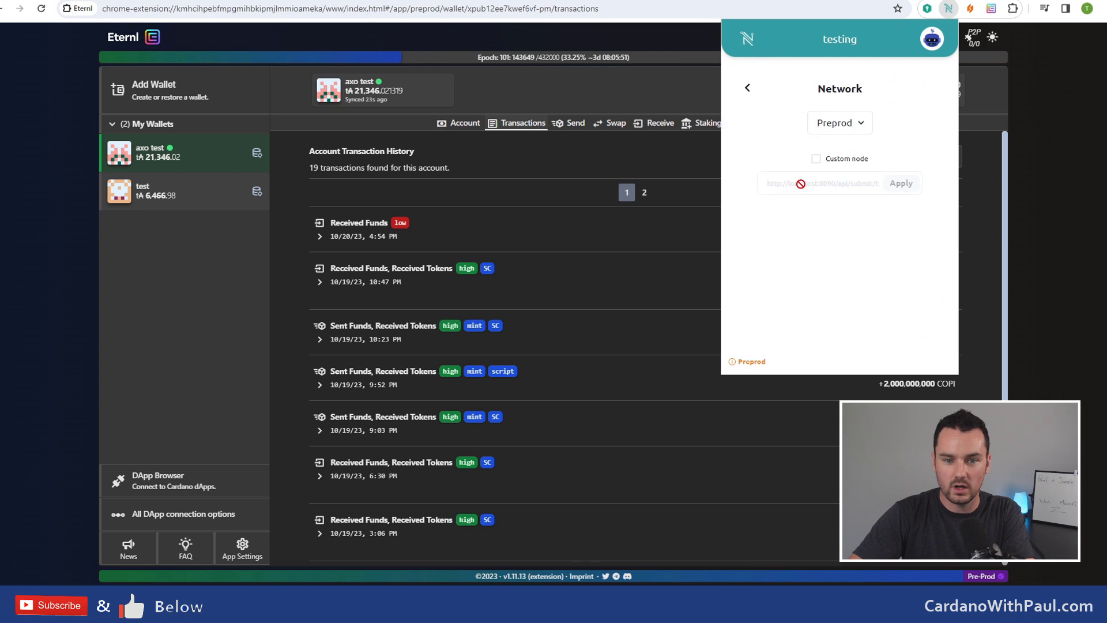
click(845, 127)
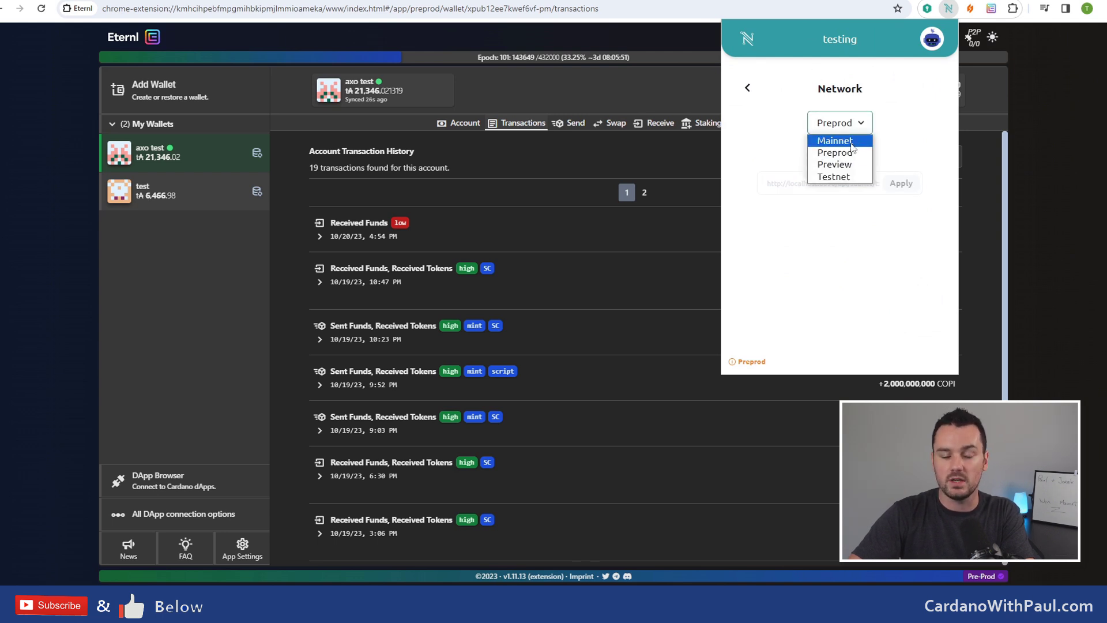
click(909, 121)
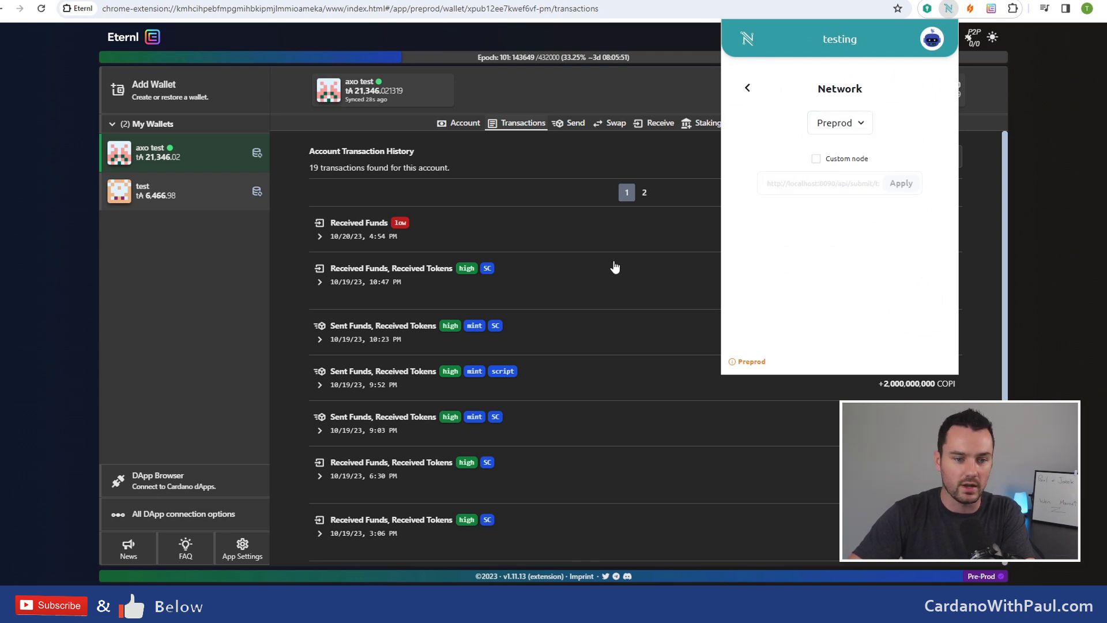
Step: Switch to the Axo trading site, disconnect the current wallet and connect the Eternl wallet again
click(56, 30)
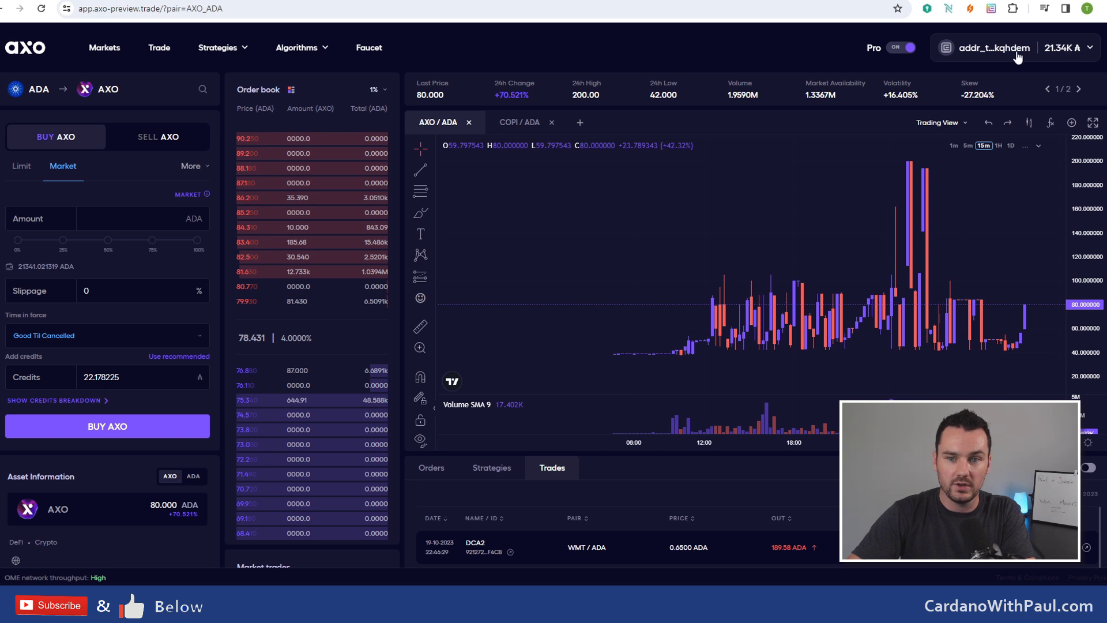
click(1082, 53)
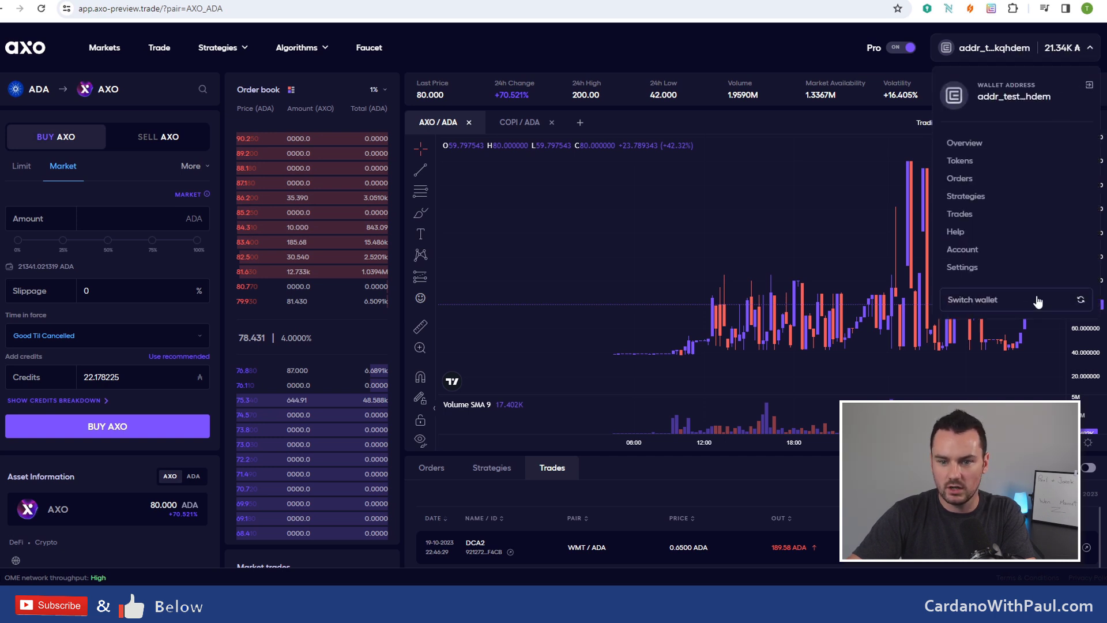
click(1090, 87)
click(1036, 47)
click(393, 276)
click(431, 316)
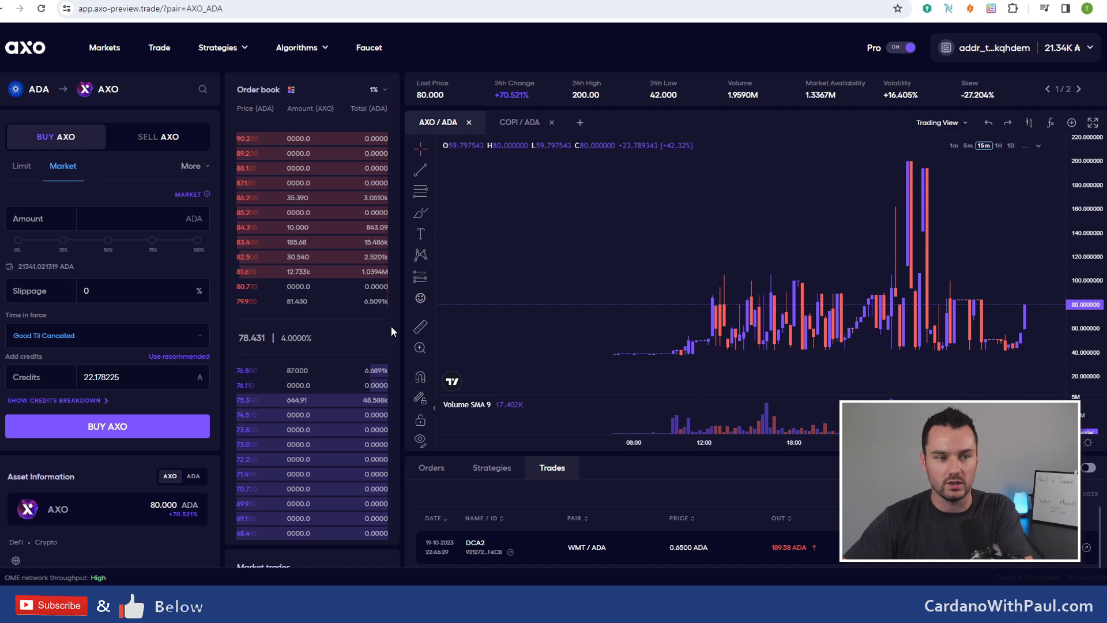
Step: Open Axo's token faucet, browse the list of mintable tokens and select AXO
click(375, 50)
click(529, 117)
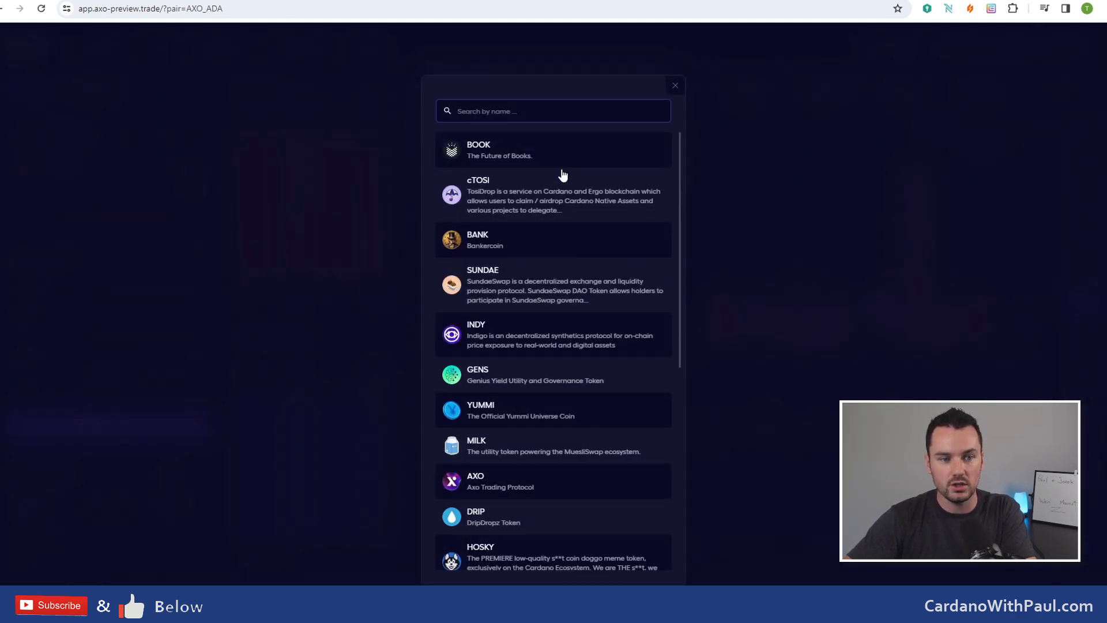
scroll(587, 300, down, 5)
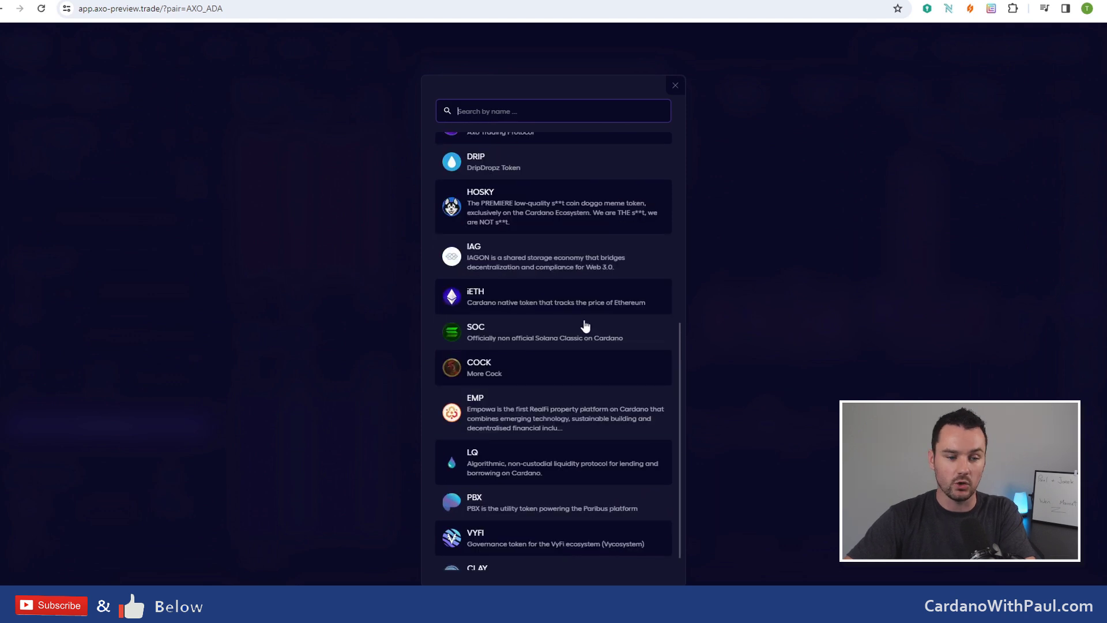
scroll(585, 326, up, 3)
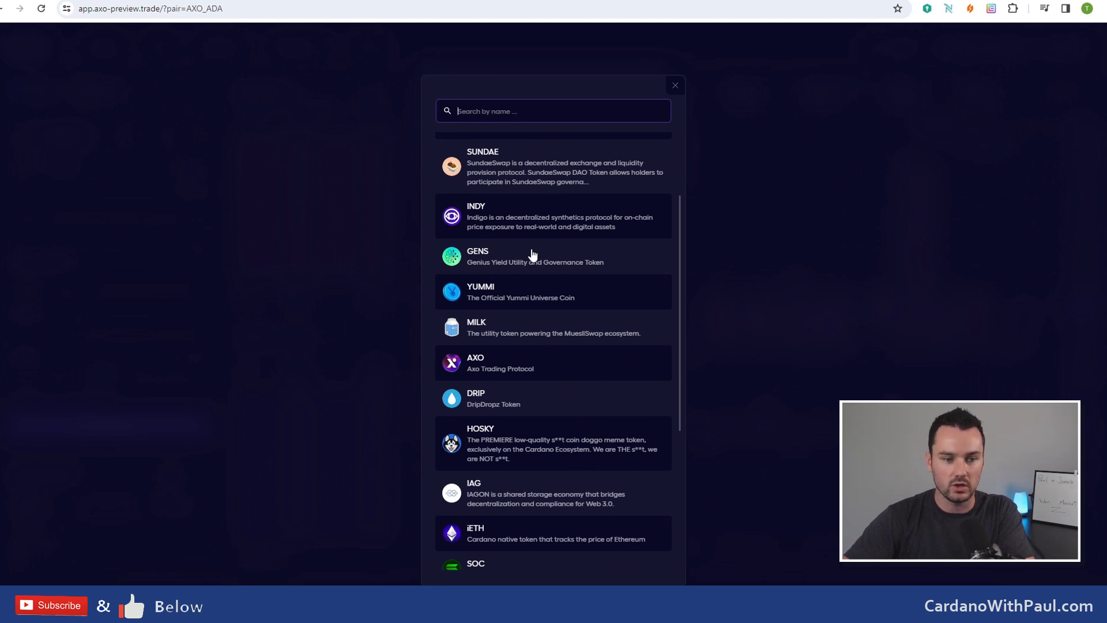
click(522, 359)
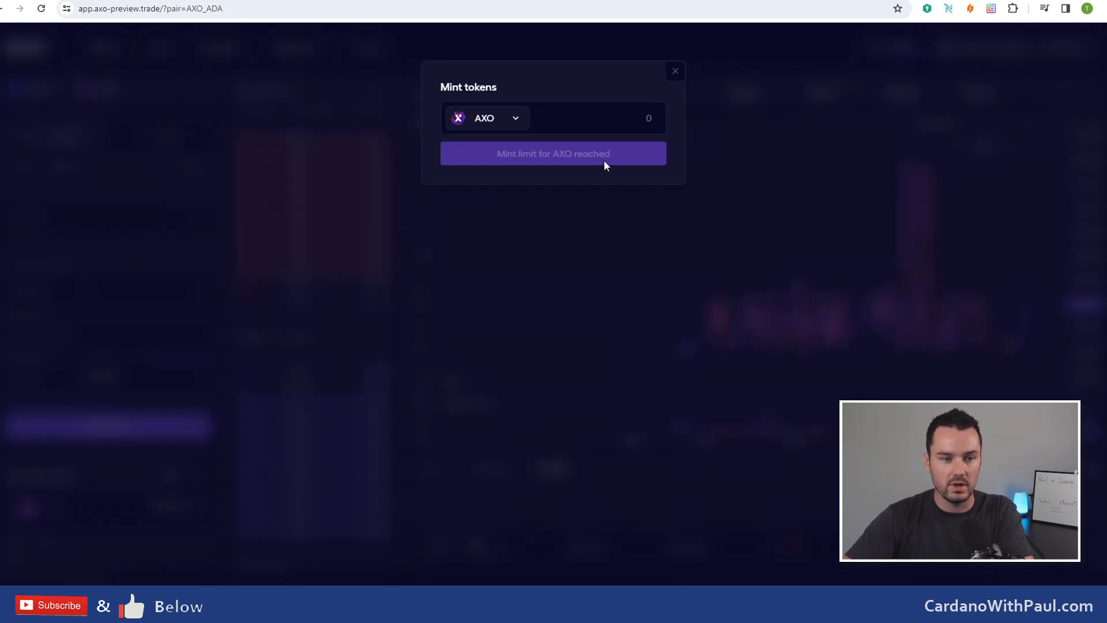
Step: Mint 2,000 BOOK tokens from the faucet and sign the transaction with the wallet spending password
click(489, 126)
click(516, 153)
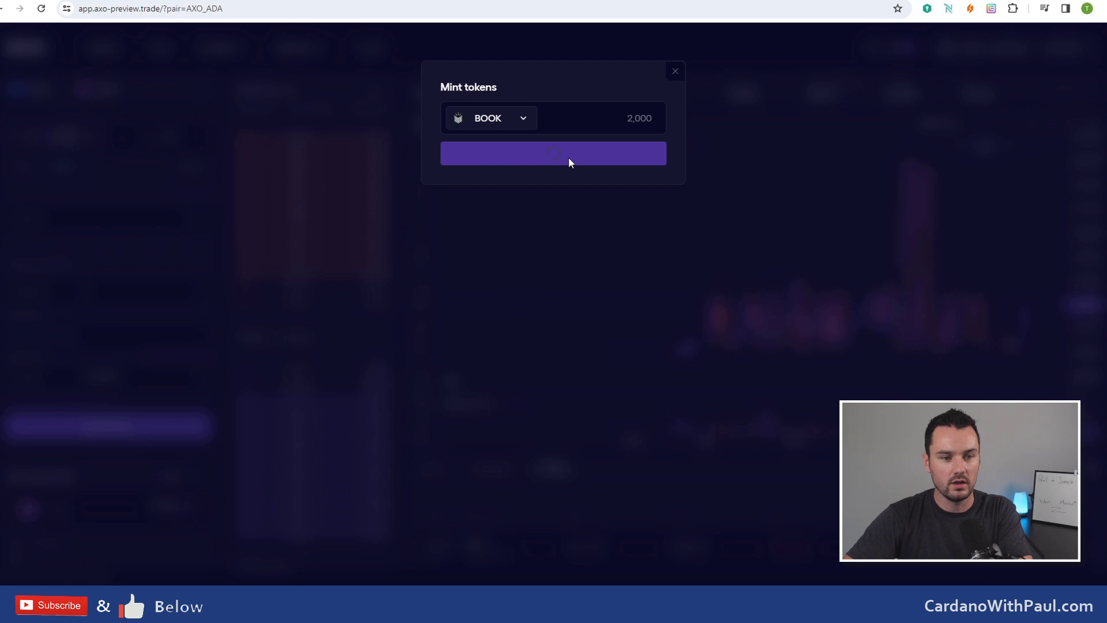
drag(270, 19, 379, 83)
click(311, 248)
text(••••••••••)
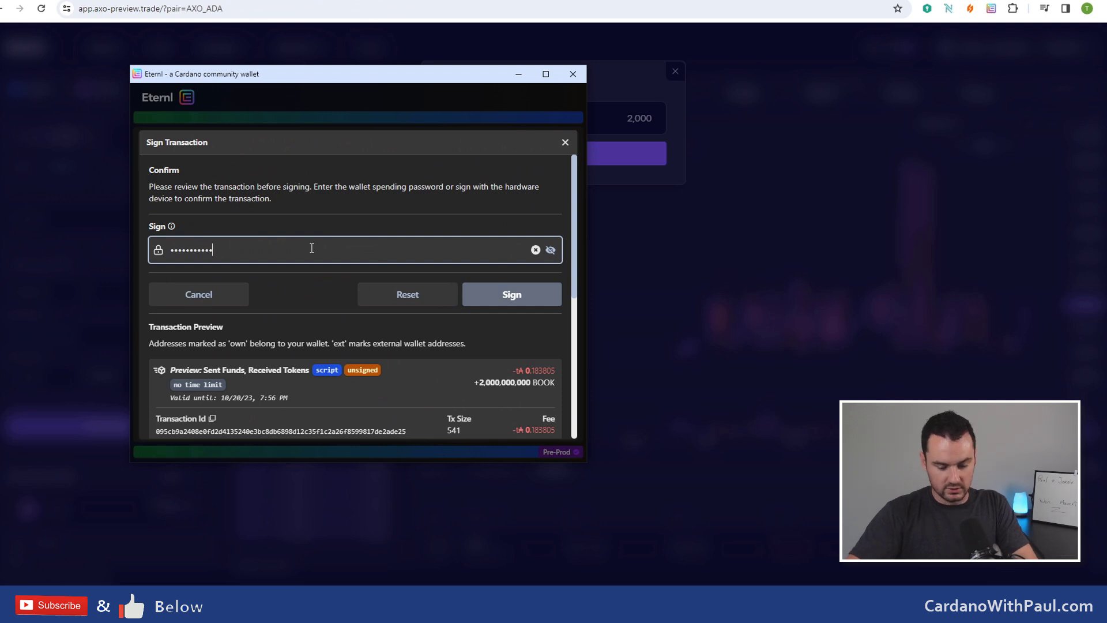
key(Return)
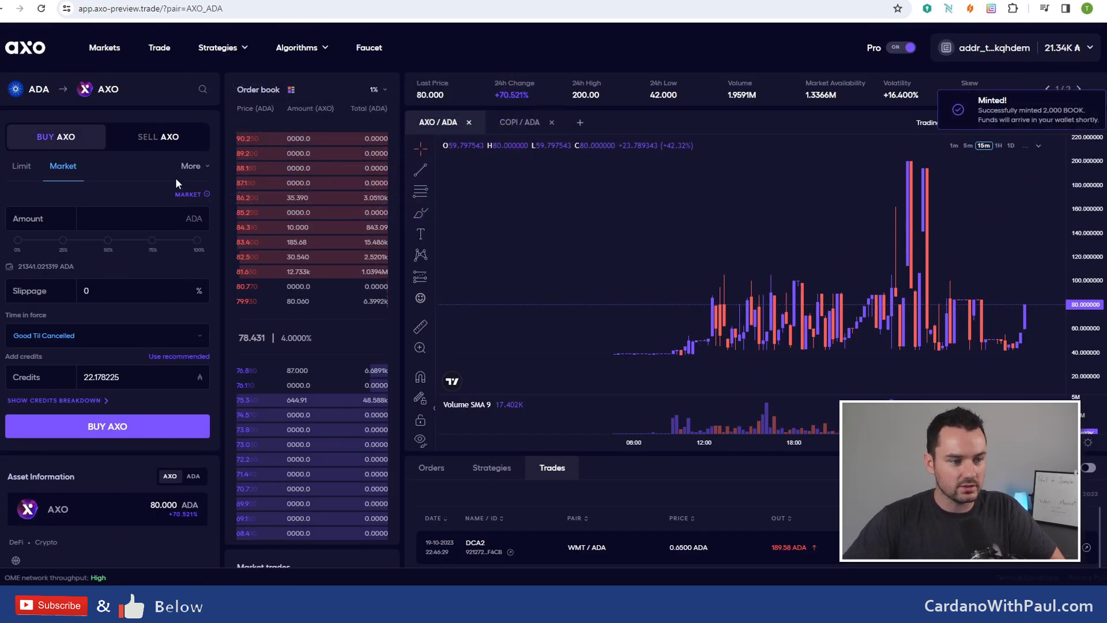
Step: Turn off Pro mode and hide the price chart to leave only the simple swap form
click(903, 47)
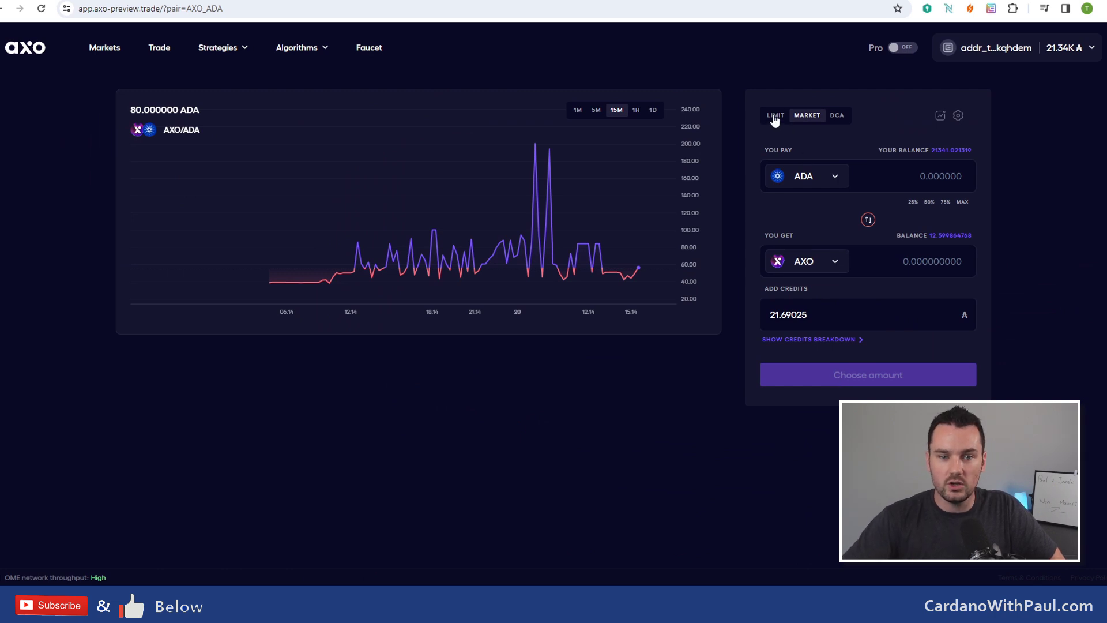
click(940, 117)
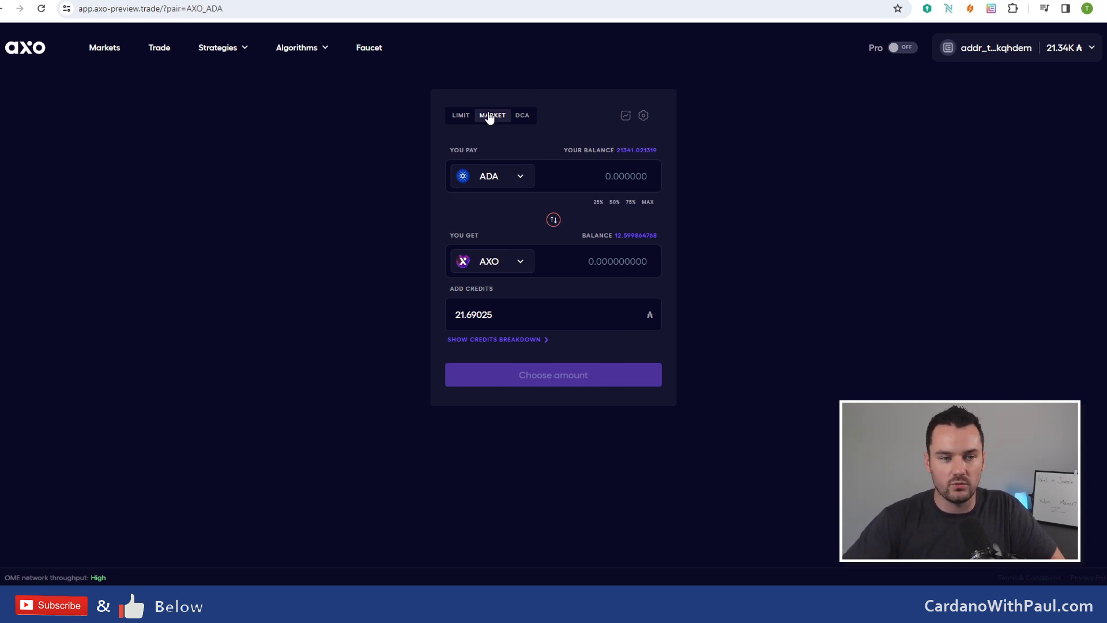
Step: Set up a limit order paying 150 ADA at a limit price of 2 ADA per AXO, and expand its credits breakdown
click(463, 118)
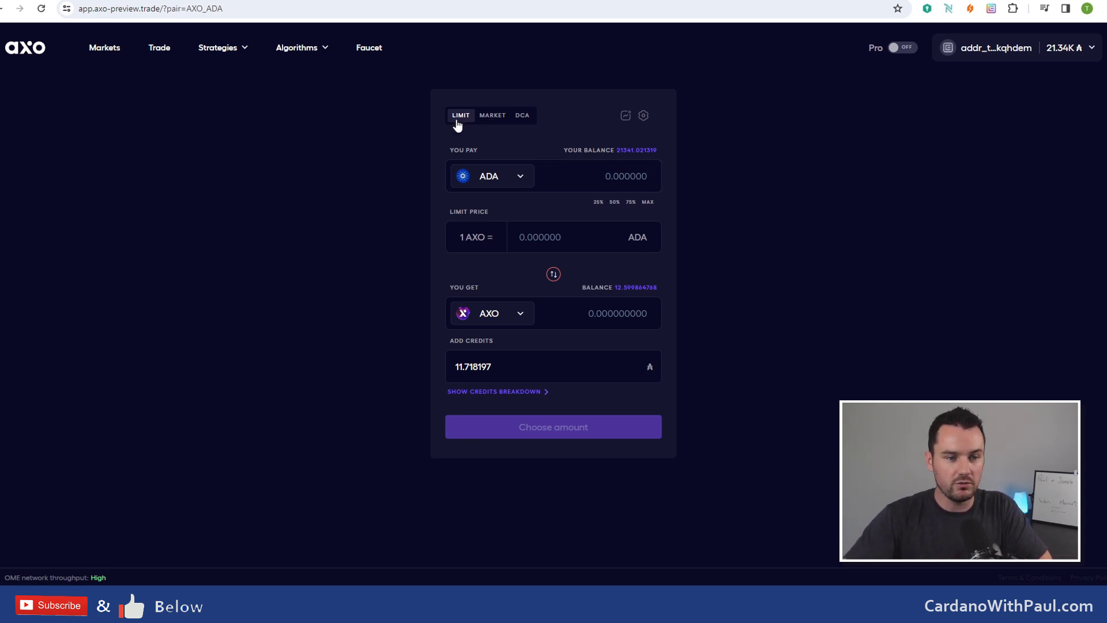
click(579, 186)
text(150)
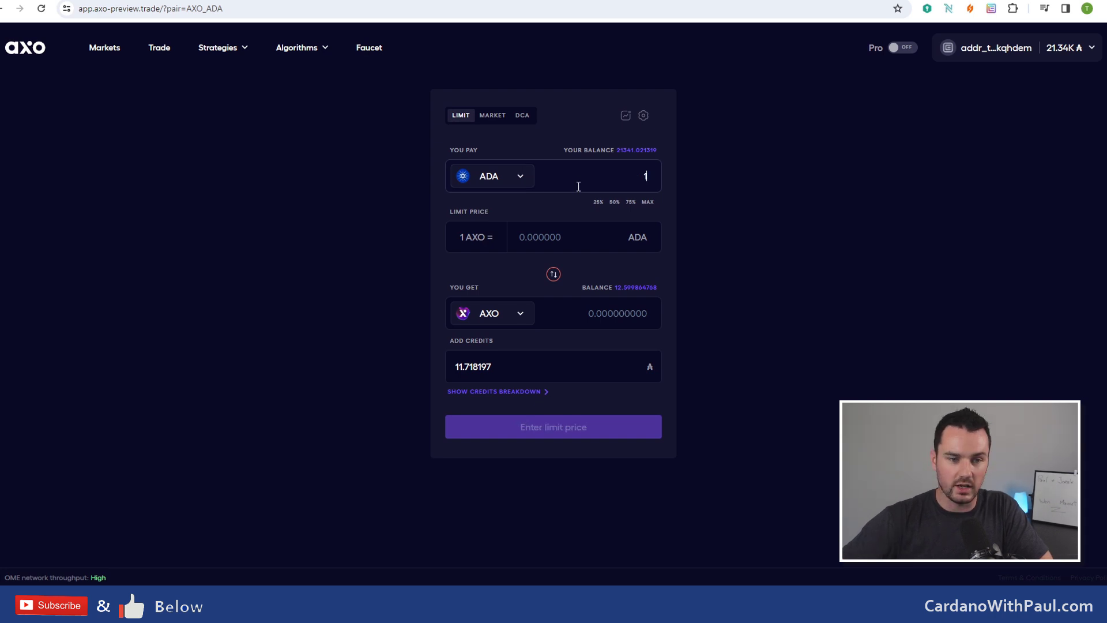
click(565, 237)
text(2)
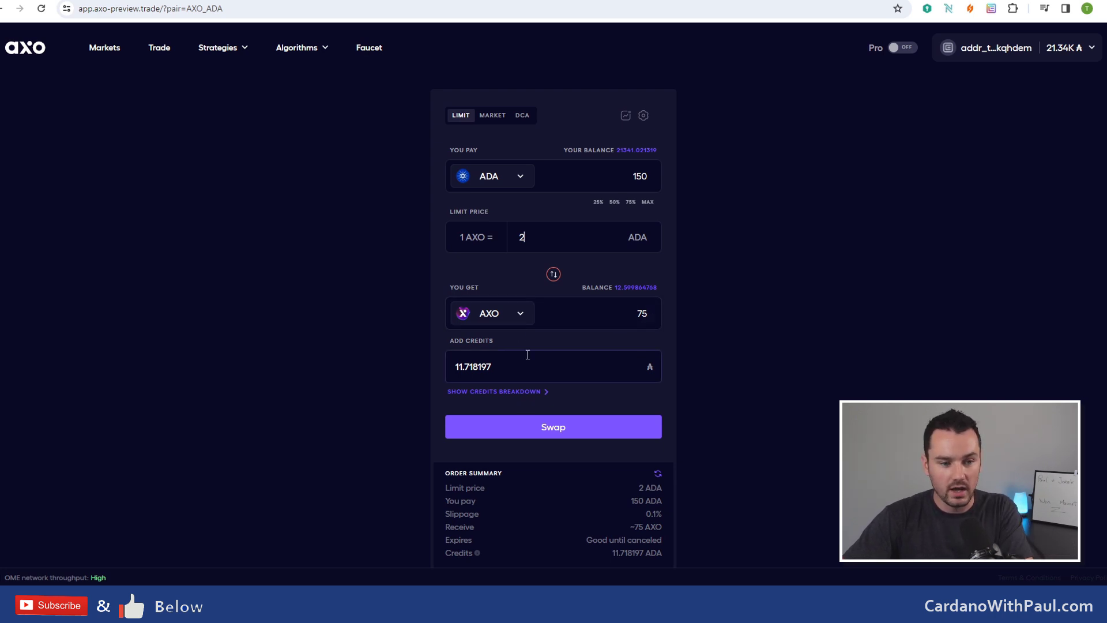
click(487, 394)
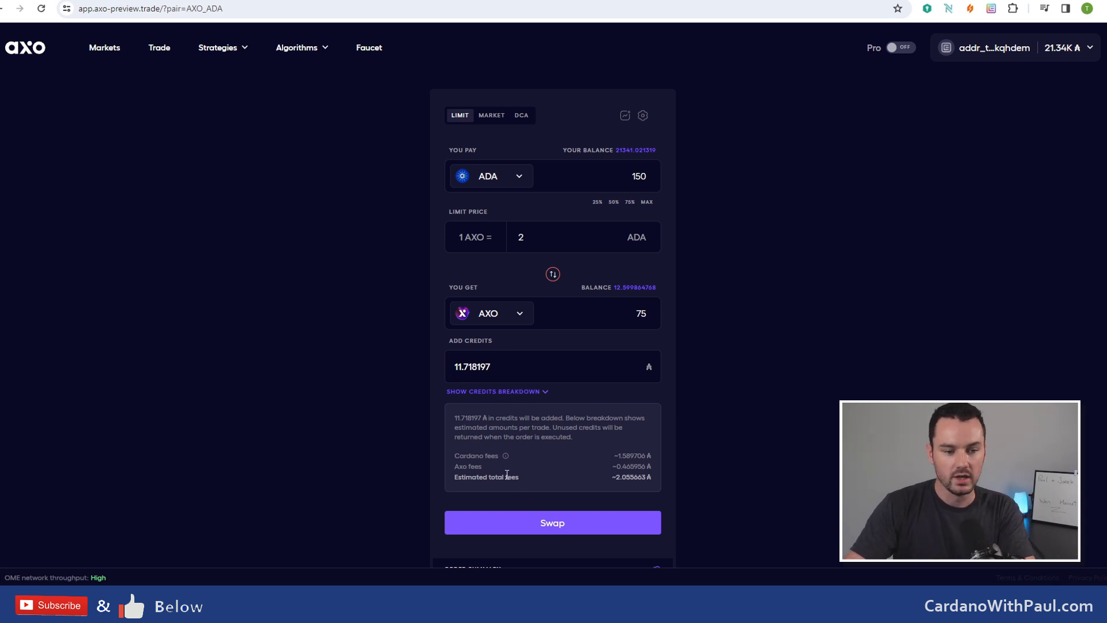
Step: Review the credits and order summary, submit the limit order swapping 150 ADA for AXO, and sign it with the wallet spending password
mouse_move(494, 453)
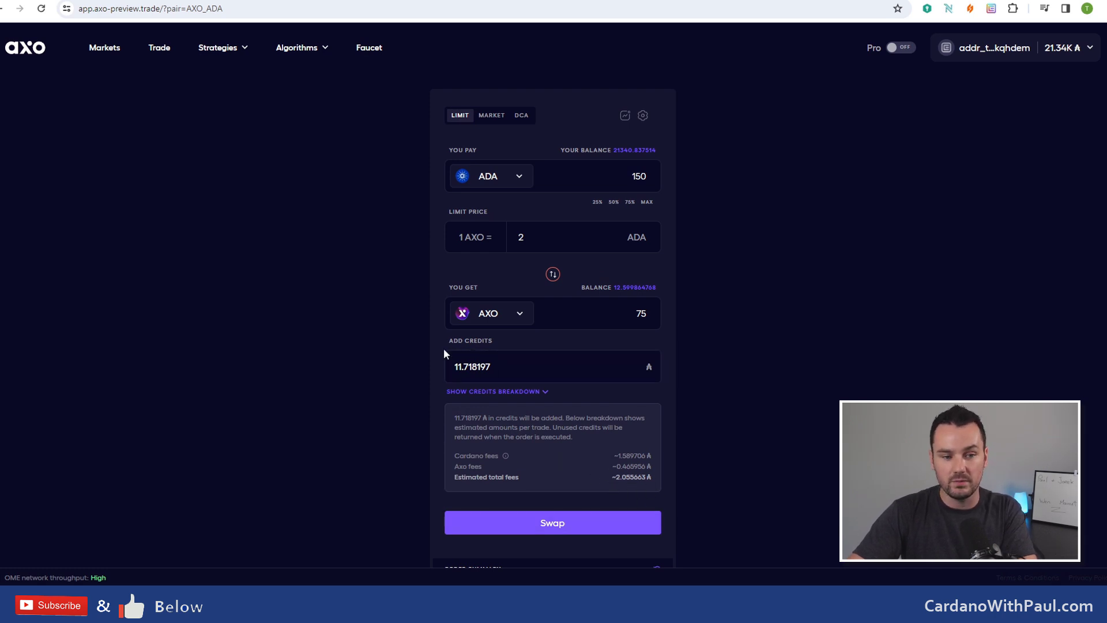
click(466, 375)
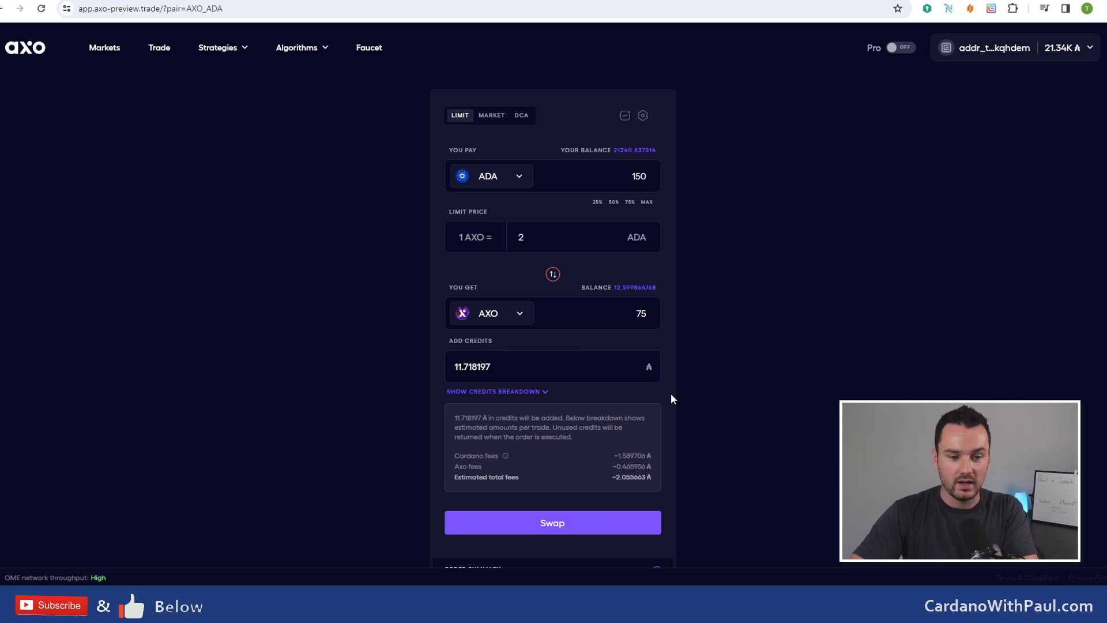
scroll(670, 398, down, 2)
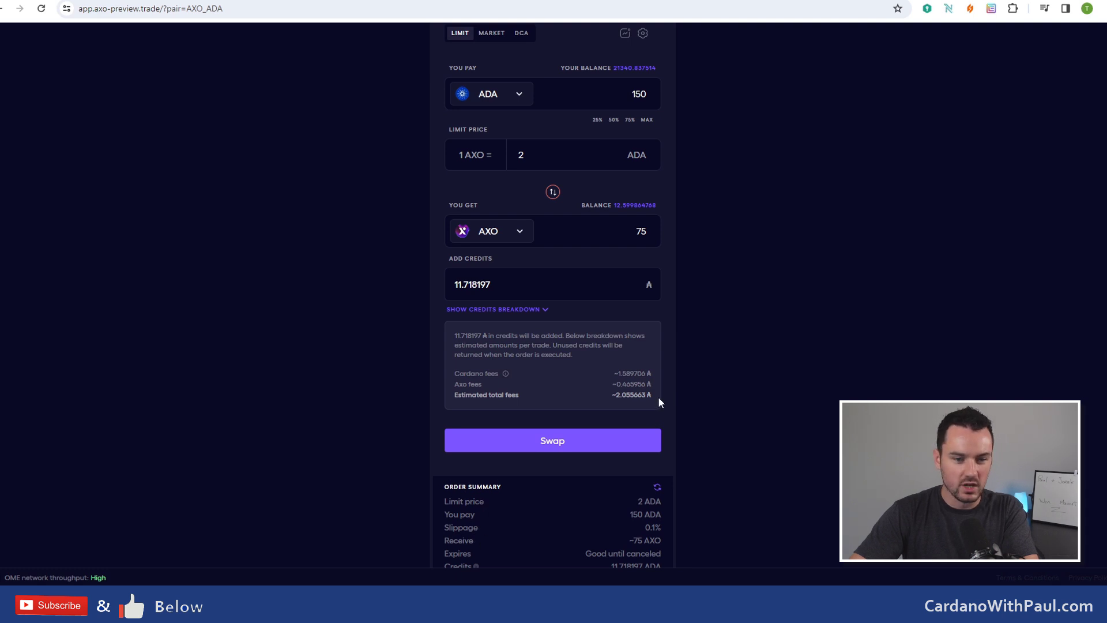
scroll(663, 386, up, 2)
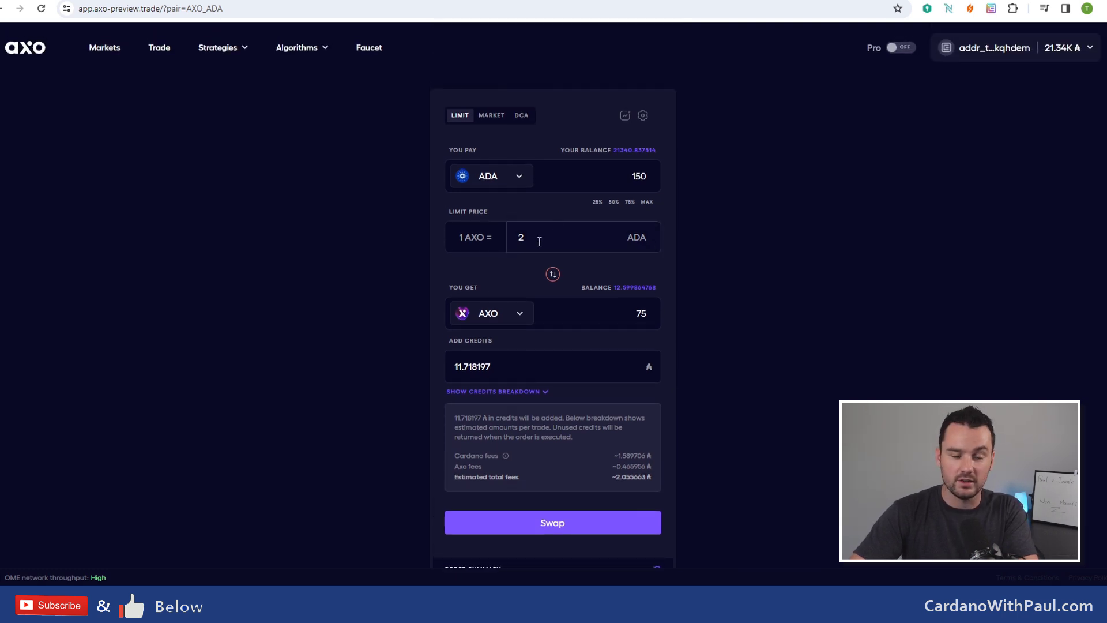
click(548, 528)
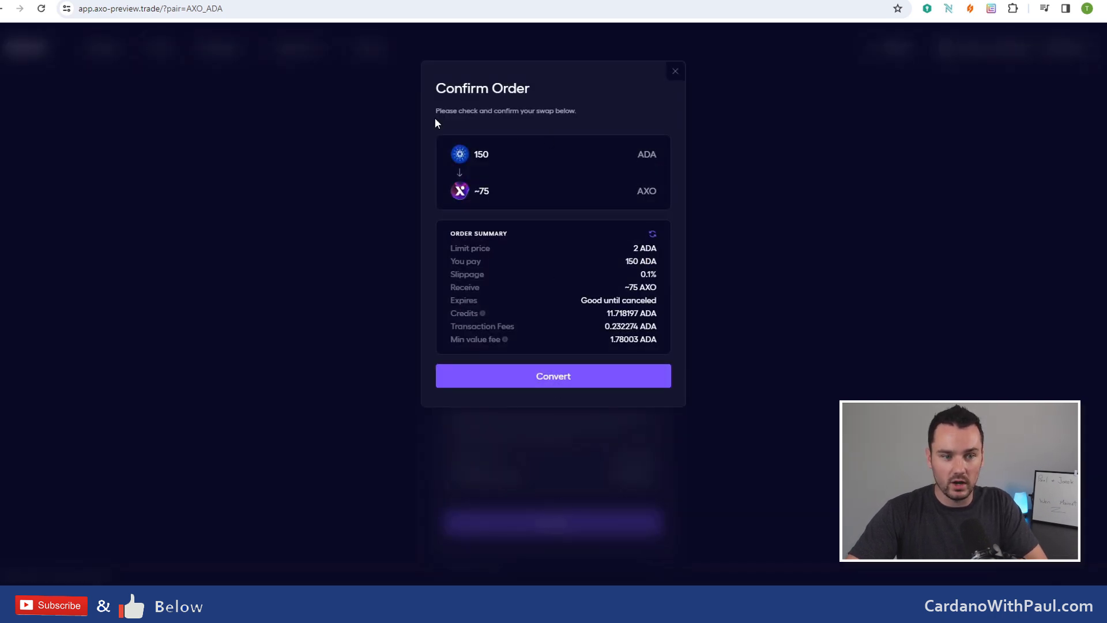
click(551, 378)
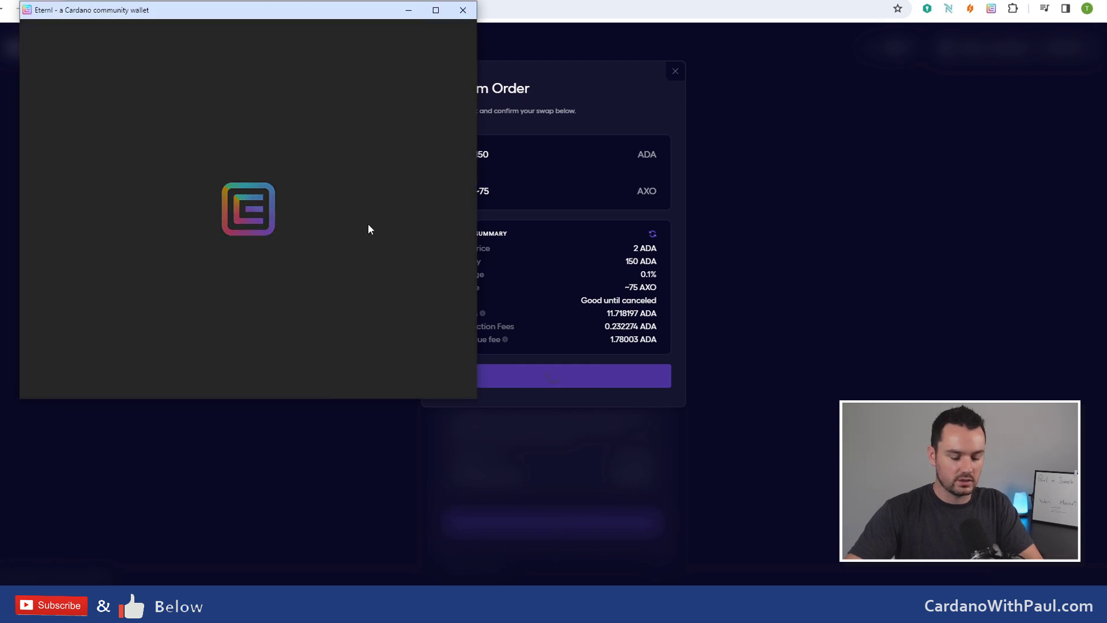
text(*******)
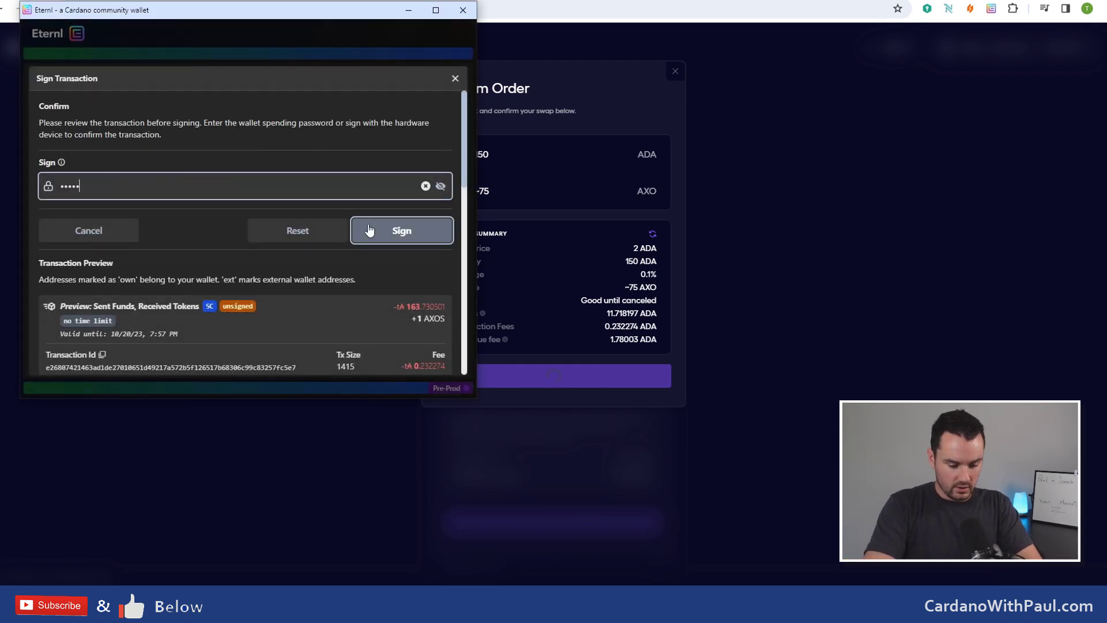
text(*****)
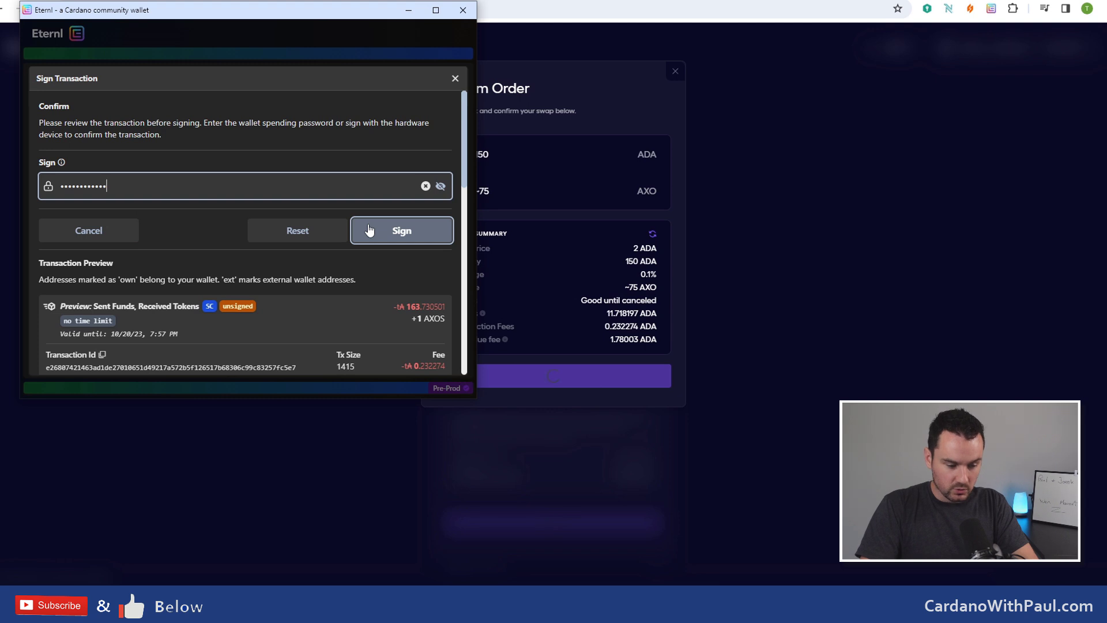
click(369, 230)
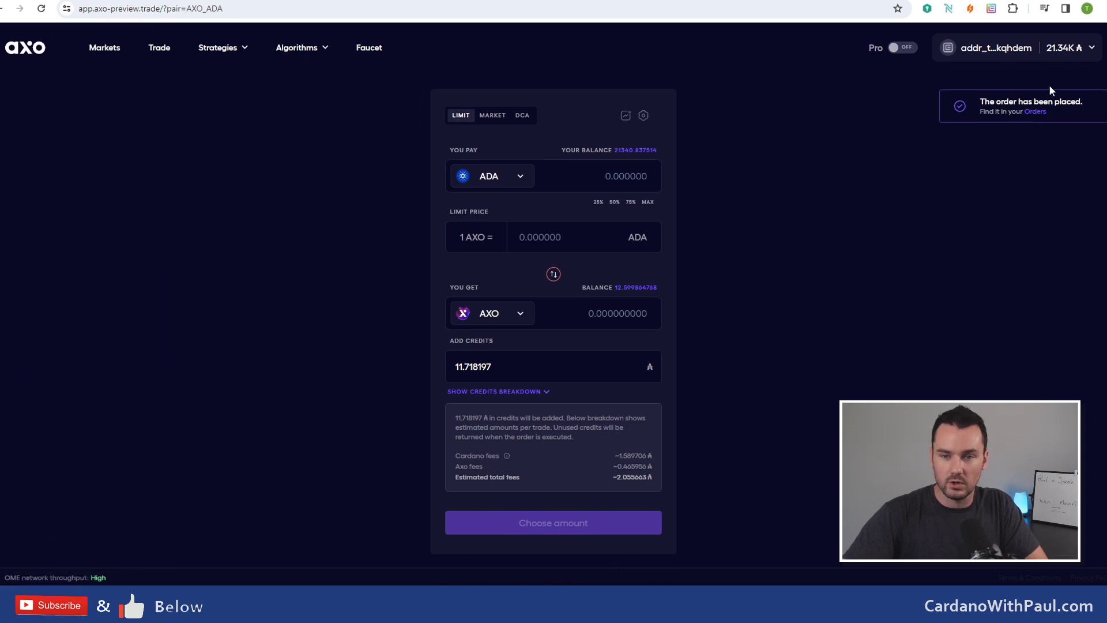
Step: Set up a market order that pays 500 ADA for AXO
click(482, 120)
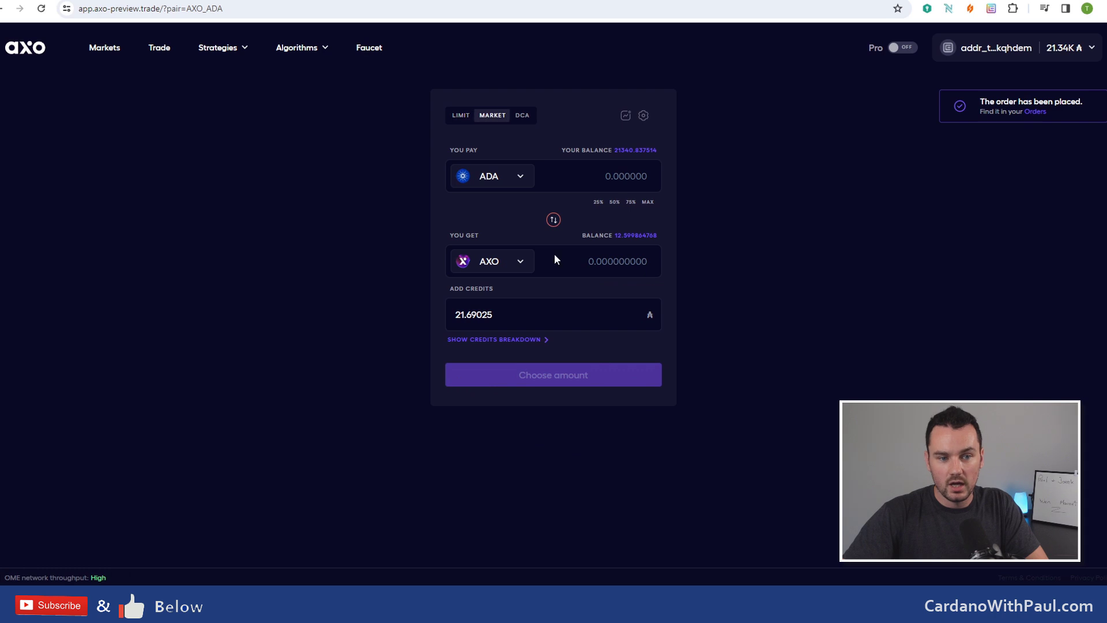
click(599, 177)
text(160)
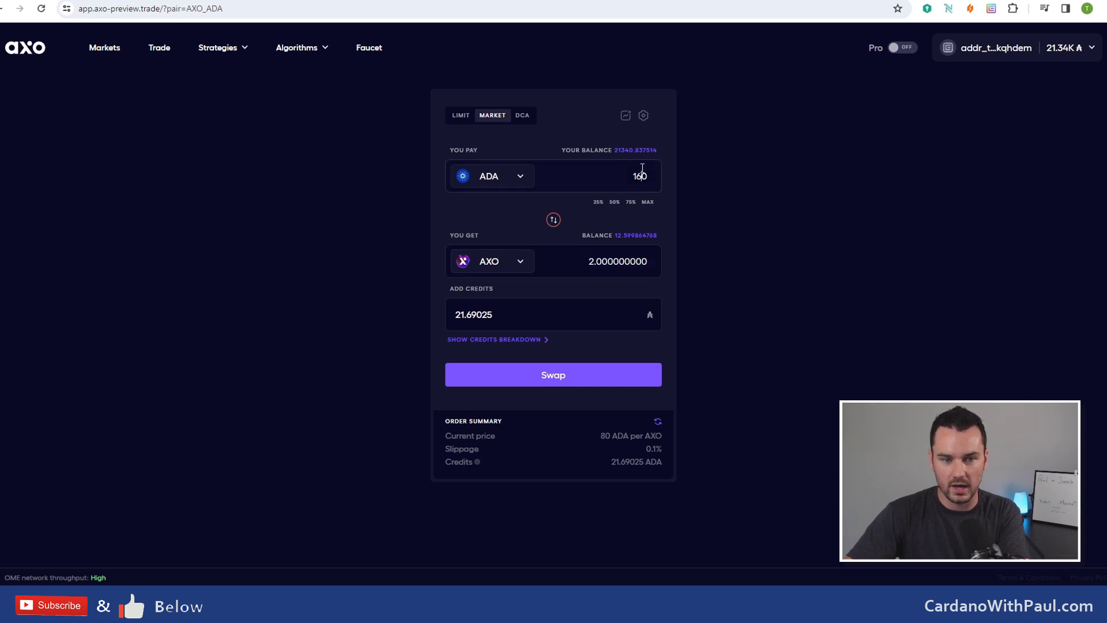
key(BackSpace)
key(BackSpace)
key(BackSpace)
text(500)
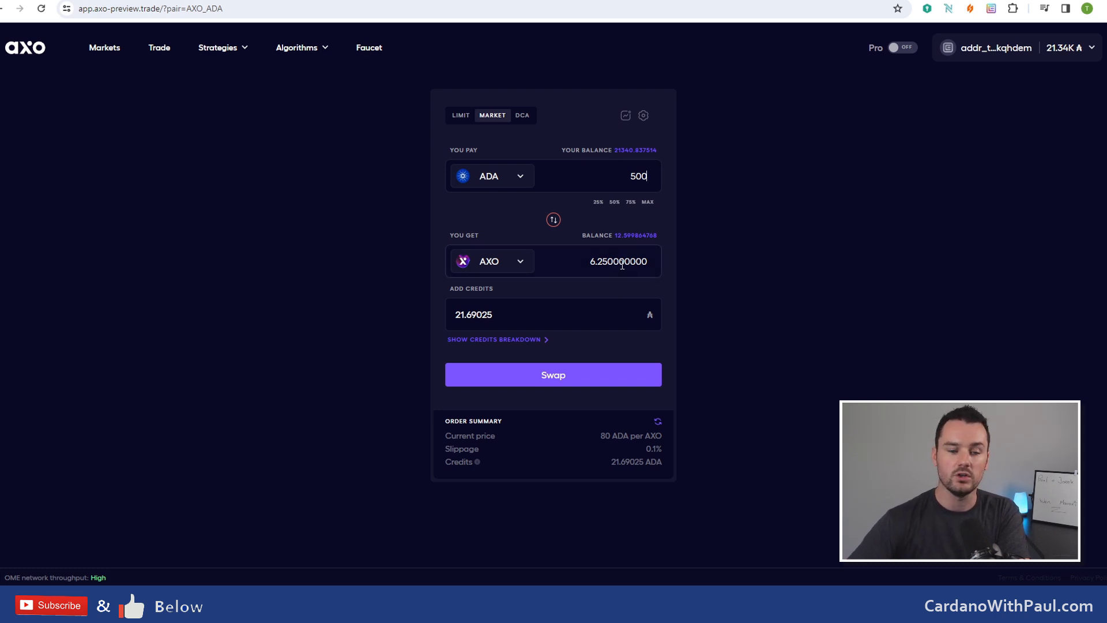
Step: Configure the swap settings with 1% slippage and an order expiry of 7 Days
click(644, 116)
click(459, 174)
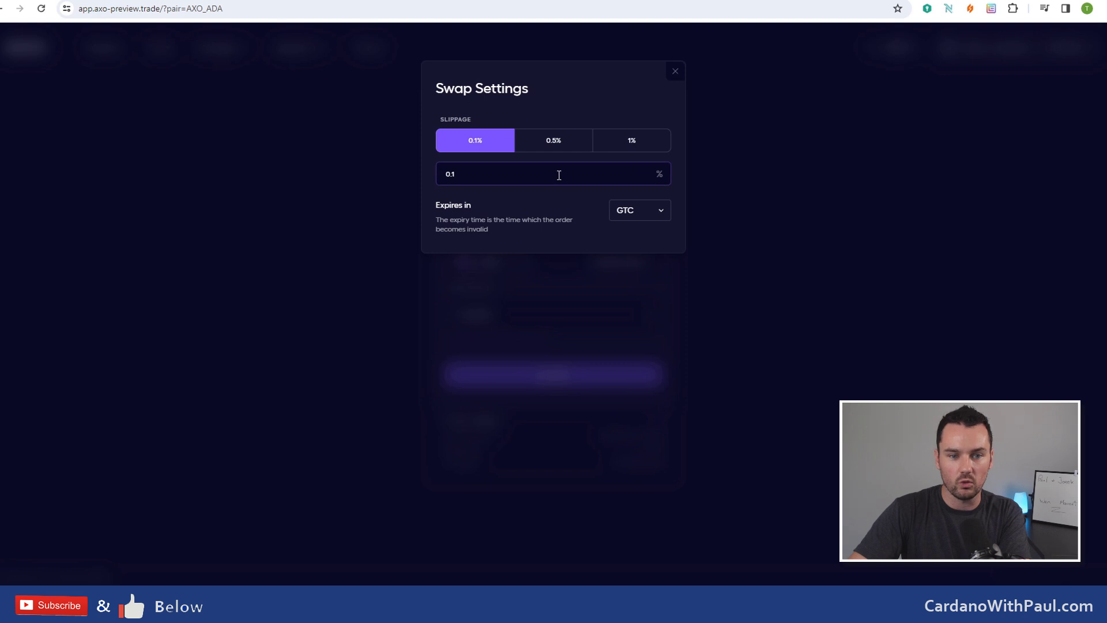
click(632, 140)
click(459, 175)
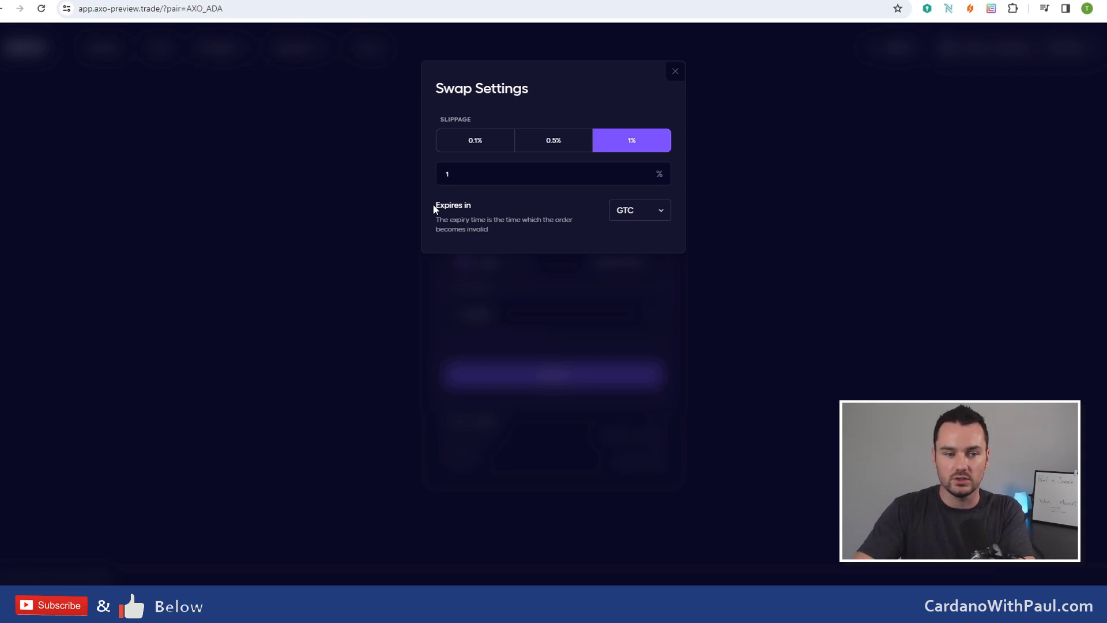
click(638, 214)
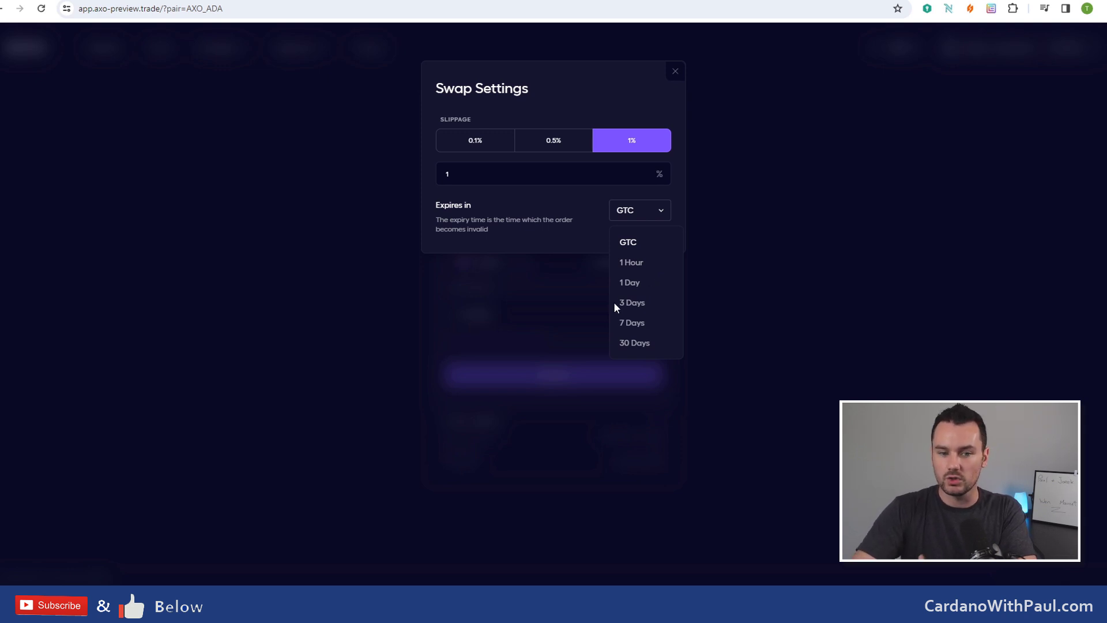
click(636, 327)
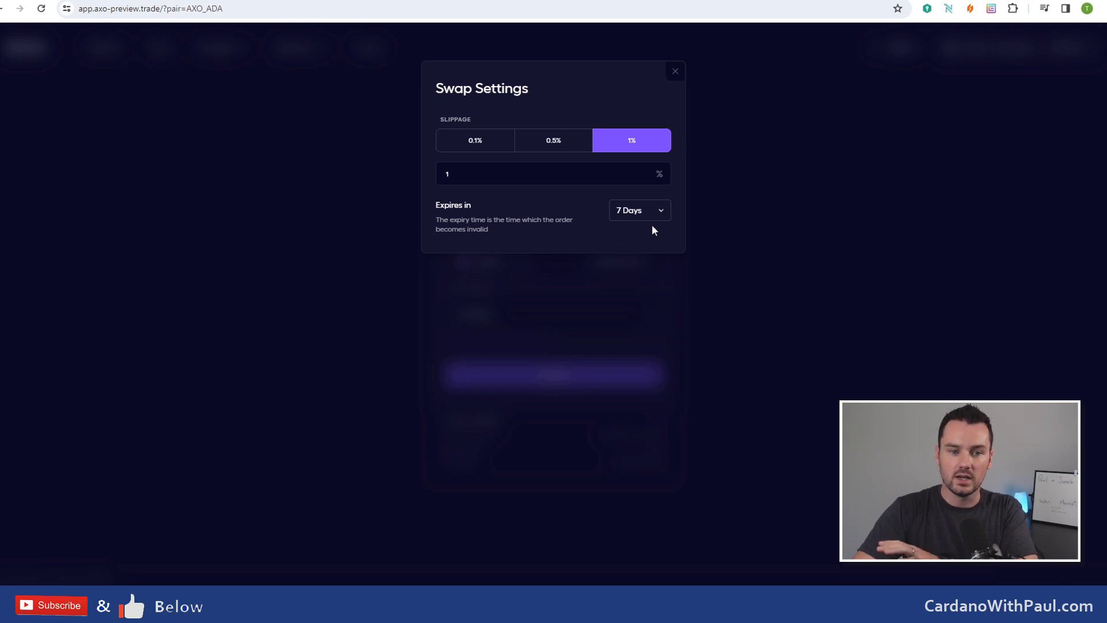
click(673, 77)
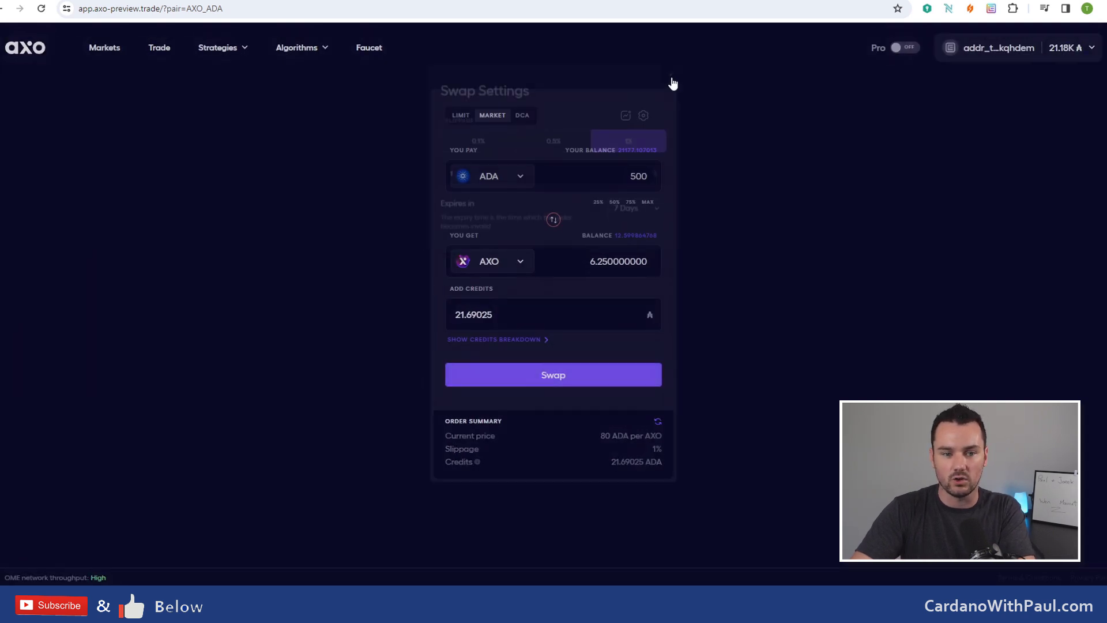
Step: Submit the 500 ADA market swap to AXO and sign the transaction with the wallet spending password
click(563, 382)
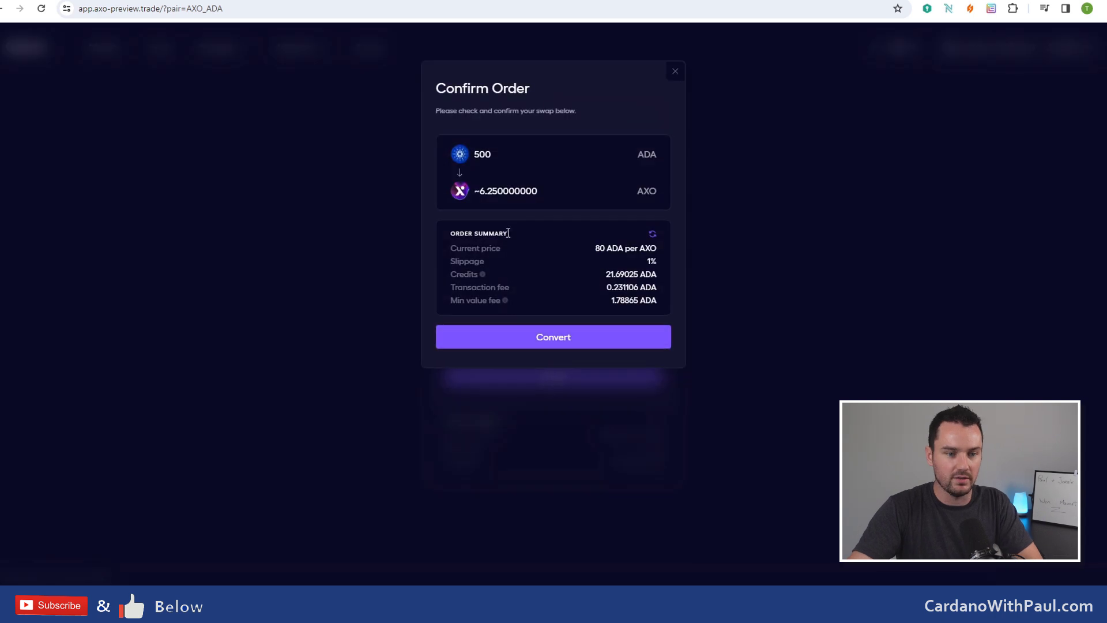
click(574, 338)
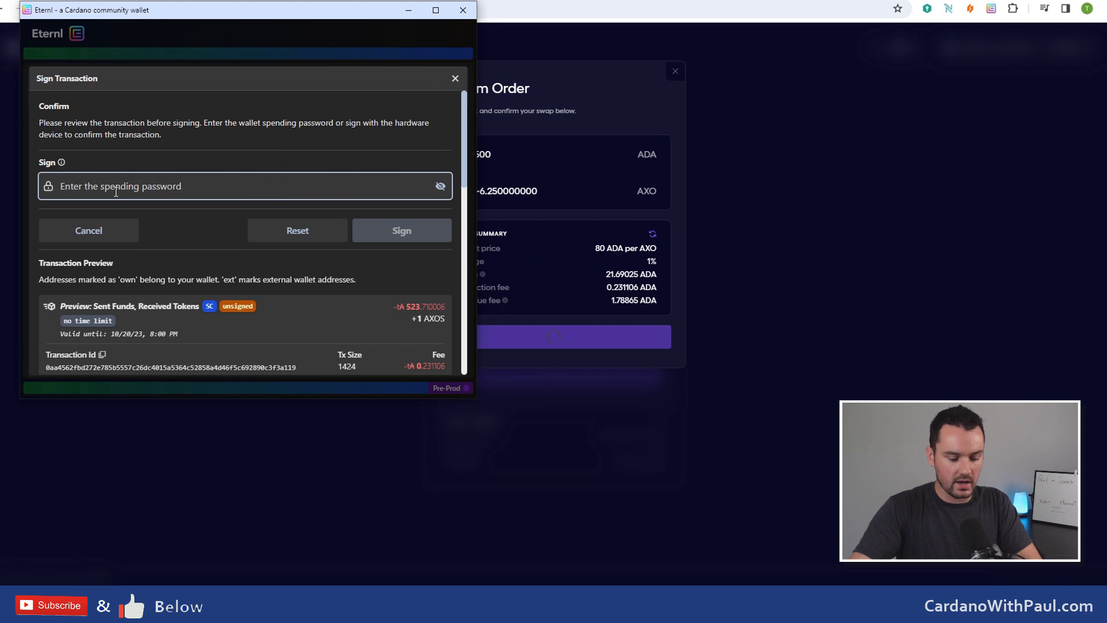
text(****)
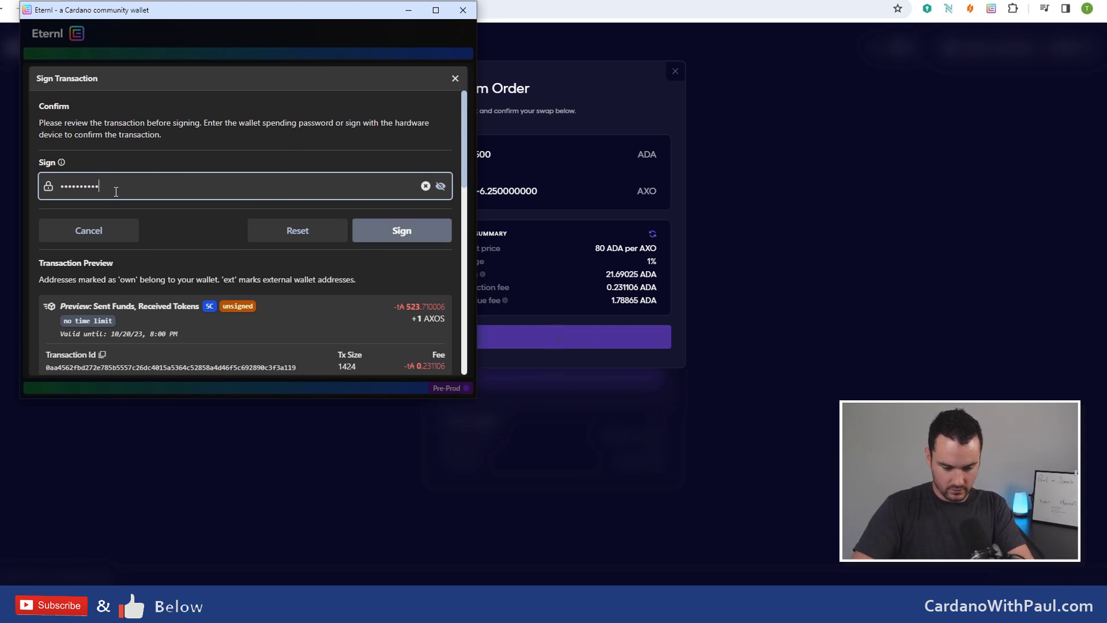
text(*******)
key(Return)
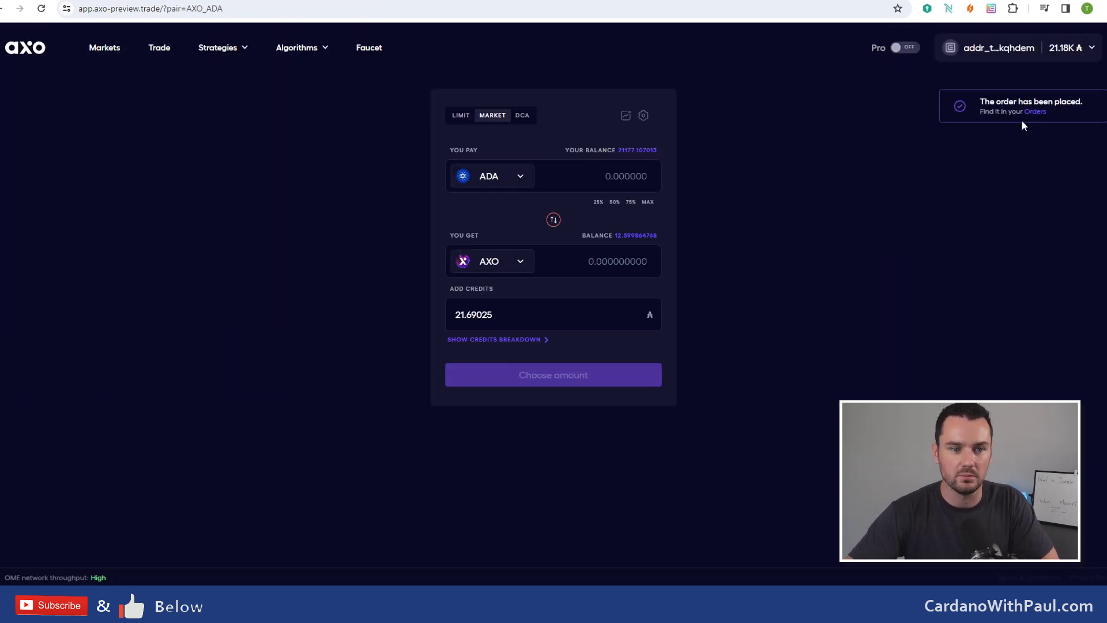
Step: Set up a DCA order spending 1000 ADA on AXO with Daily frequency from 20 Oct to 31 Oct 2023
click(521, 116)
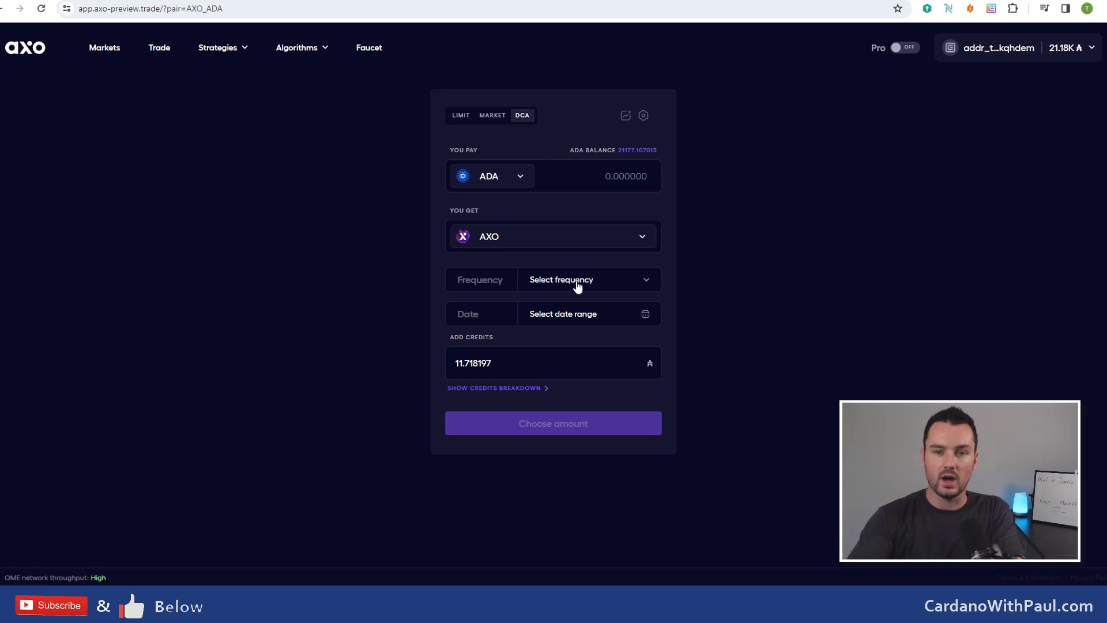
text(1000)
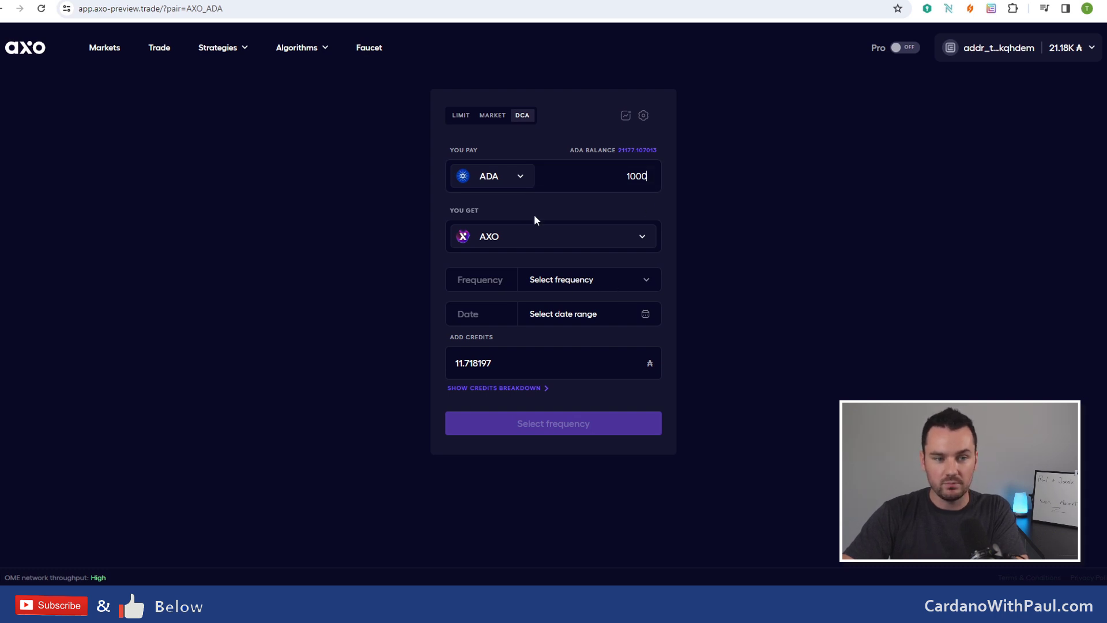
click(608, 279)
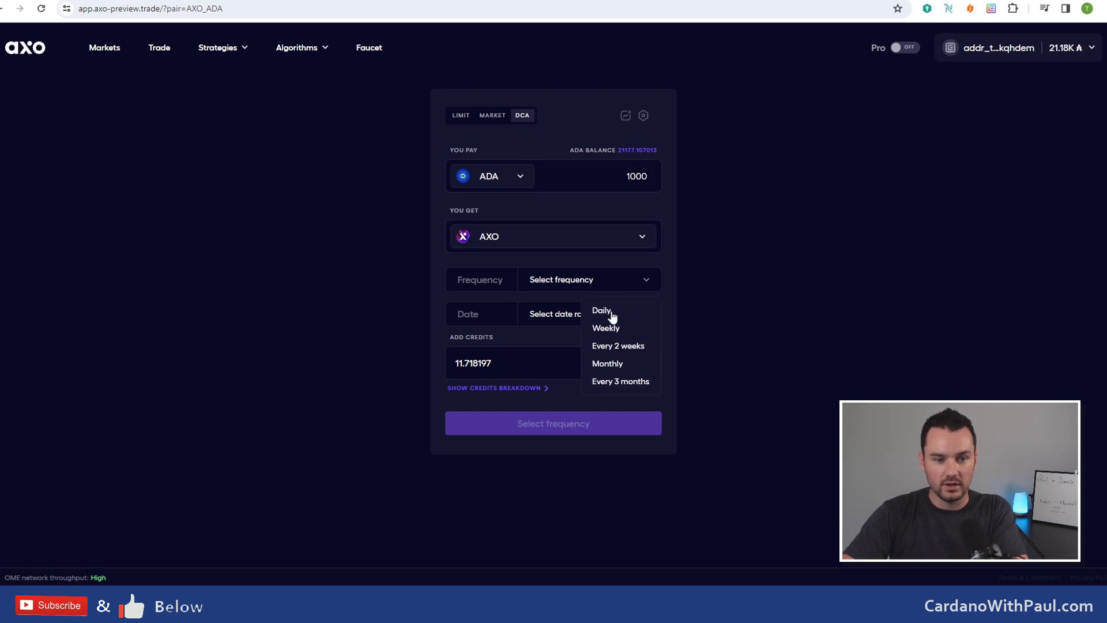
click(605, 312)
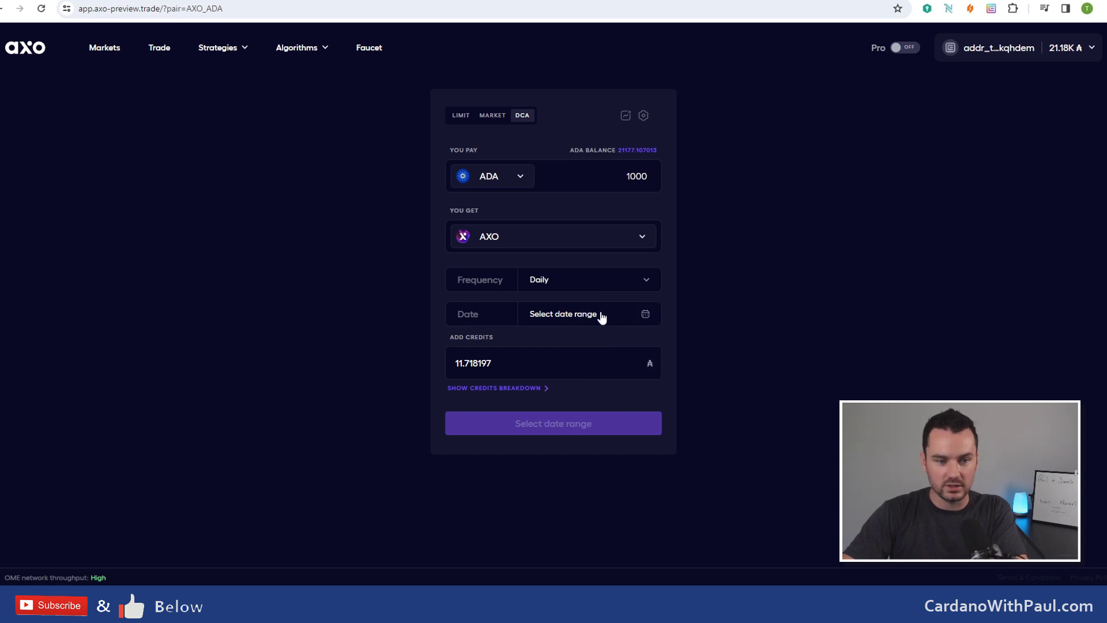
click(576, 323)
click(624, 421)
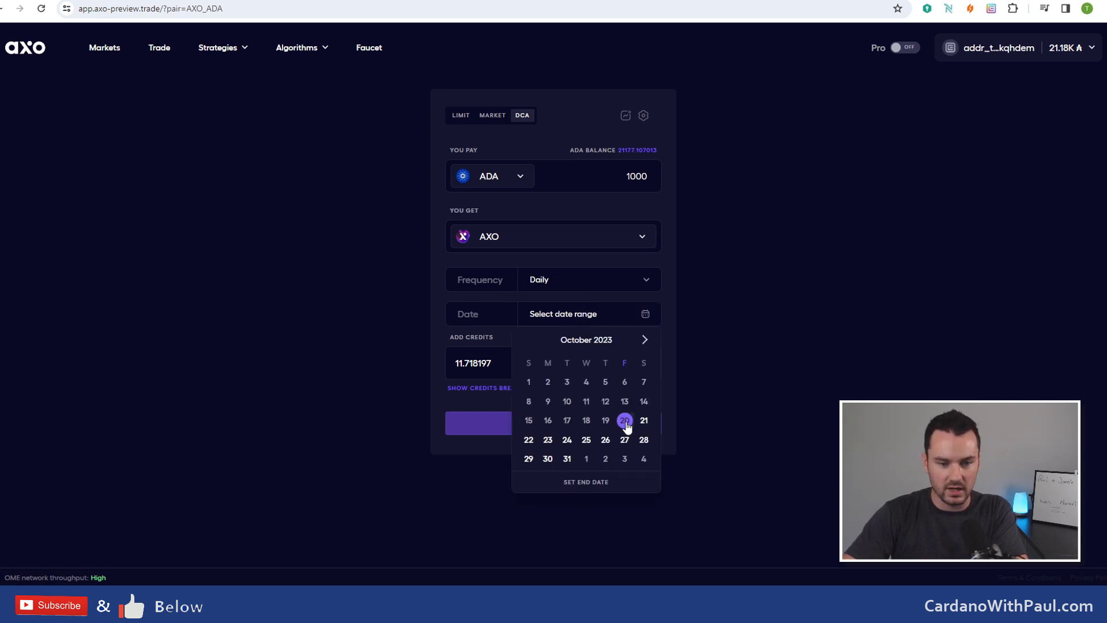
click(566, 461)
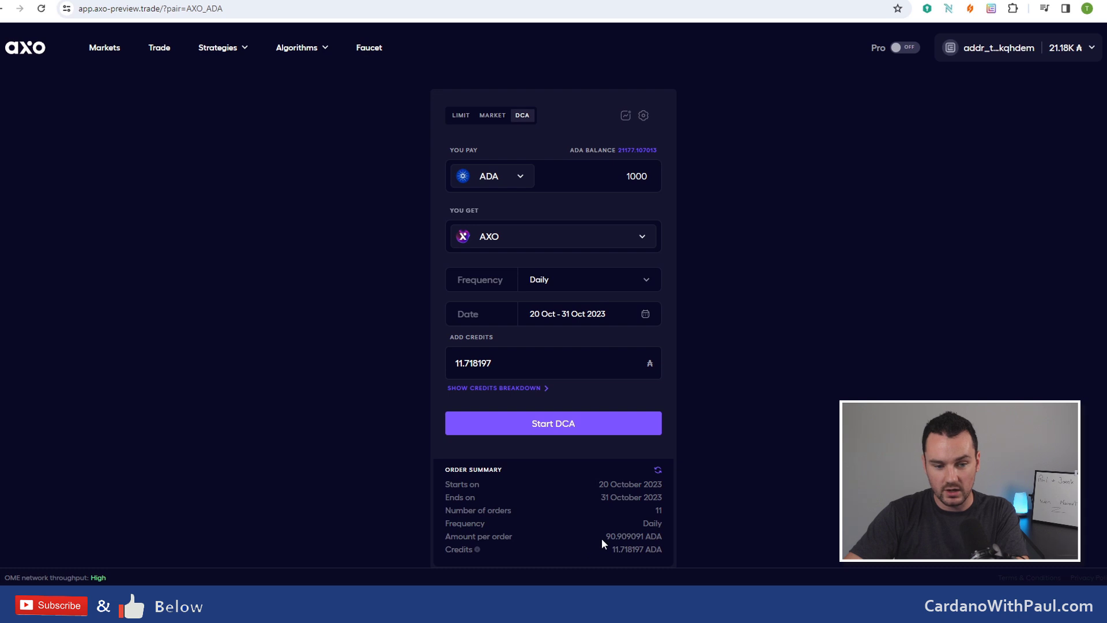
click(641, 539)
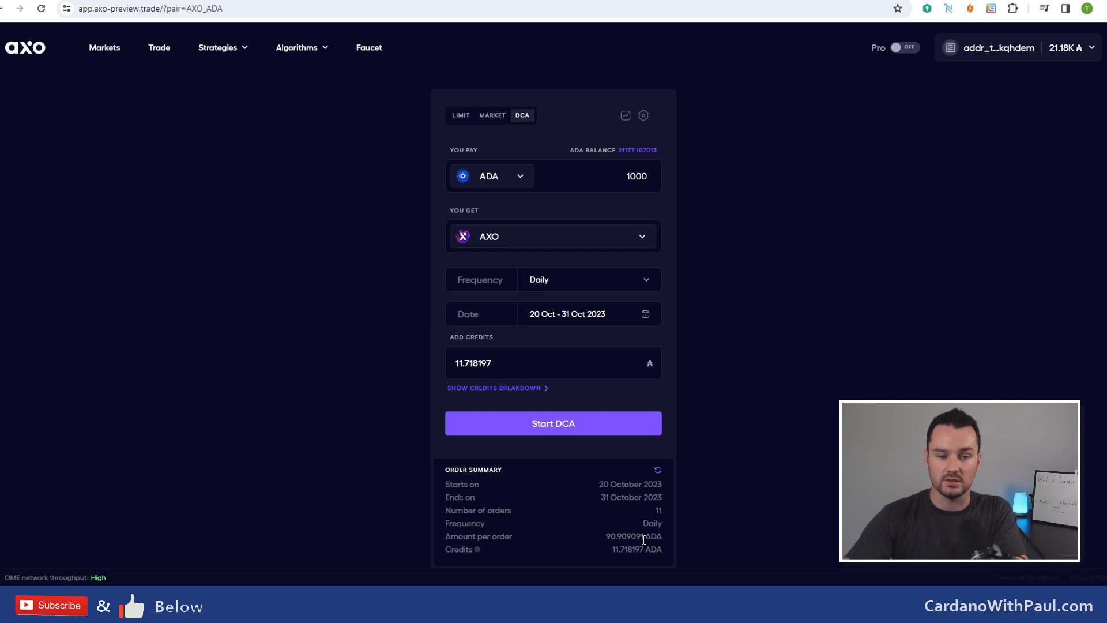
Step: Turn on Pro mode and view the list of market pairs without changing the ADA to AXO pair
click(903, 48)
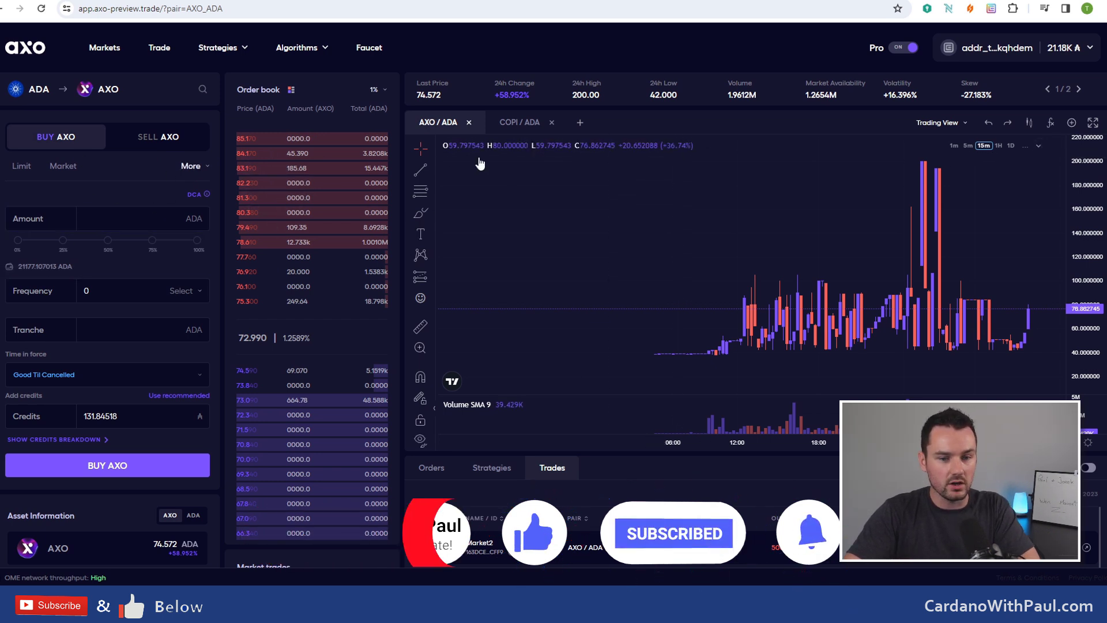
click(106, 95)
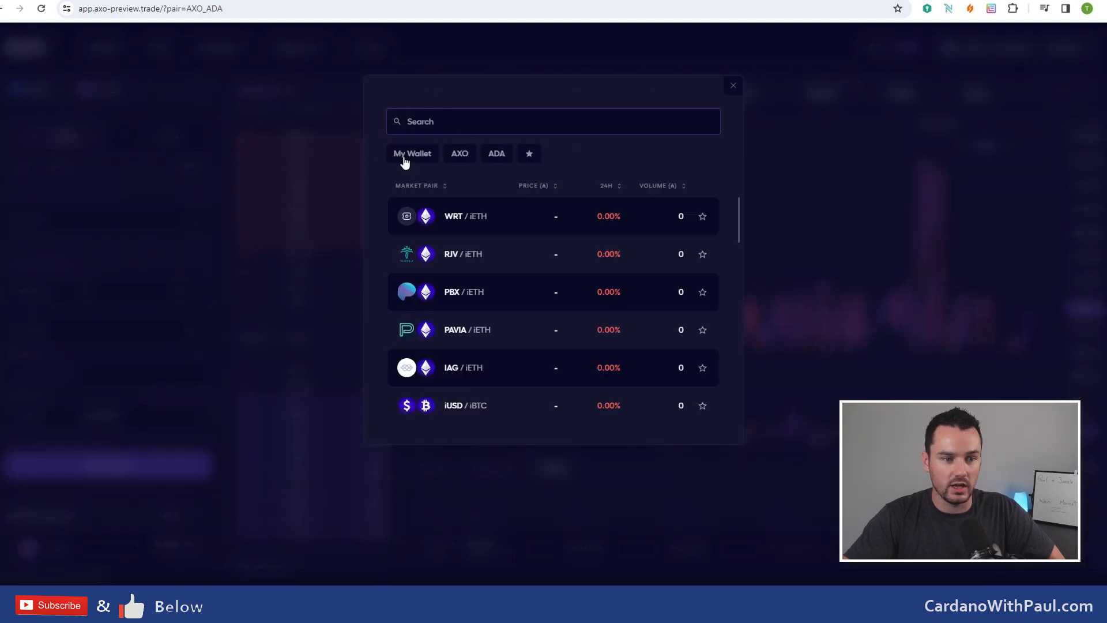
click(732, 87)
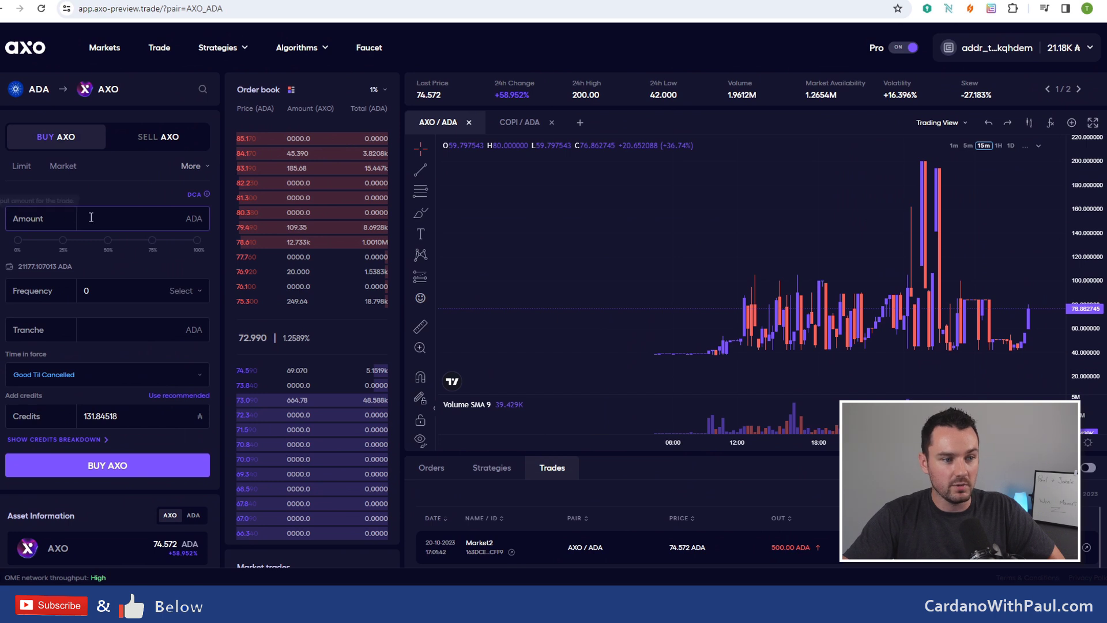
Step: Examine the order types offered in the Buy AXO form, switching to Market and back to DCA
click(200, 167)
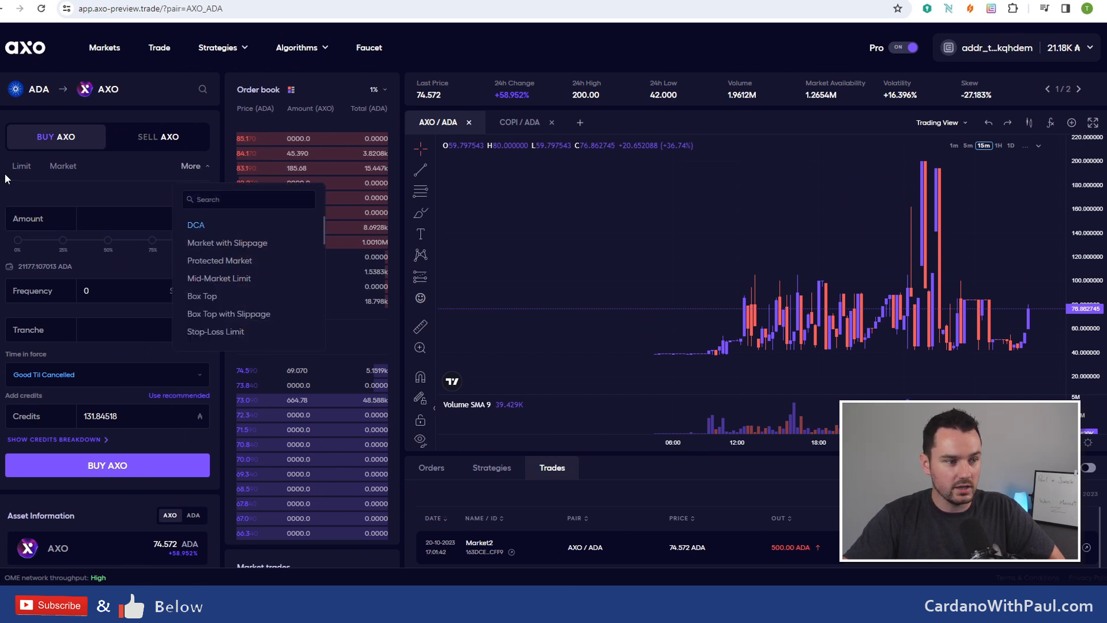
click(26, 178)
click(60, 168)
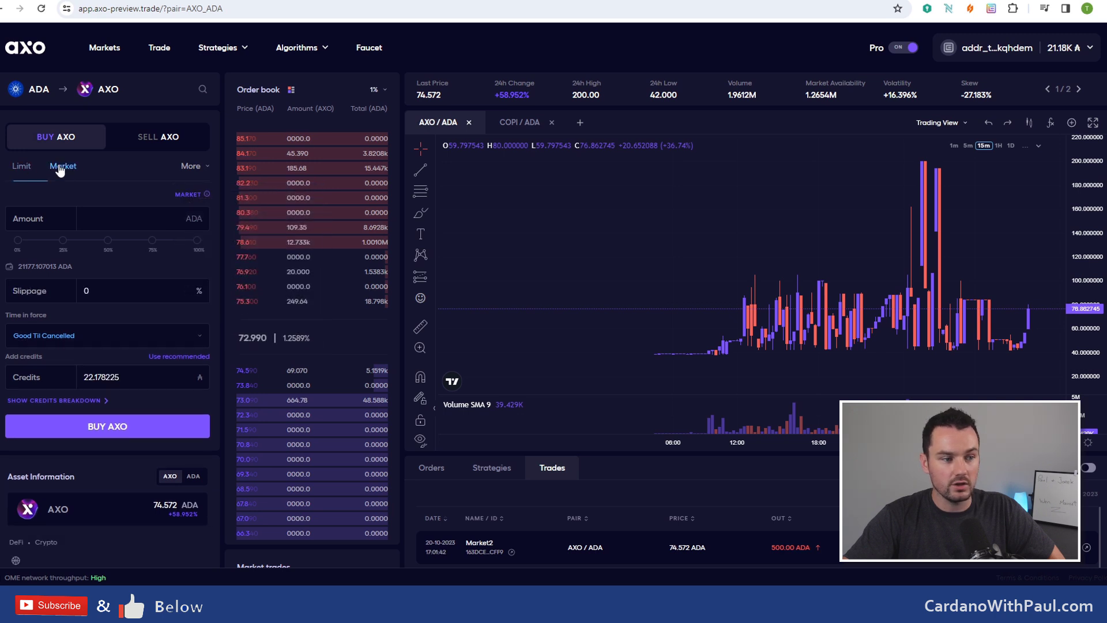
click(191, 173)
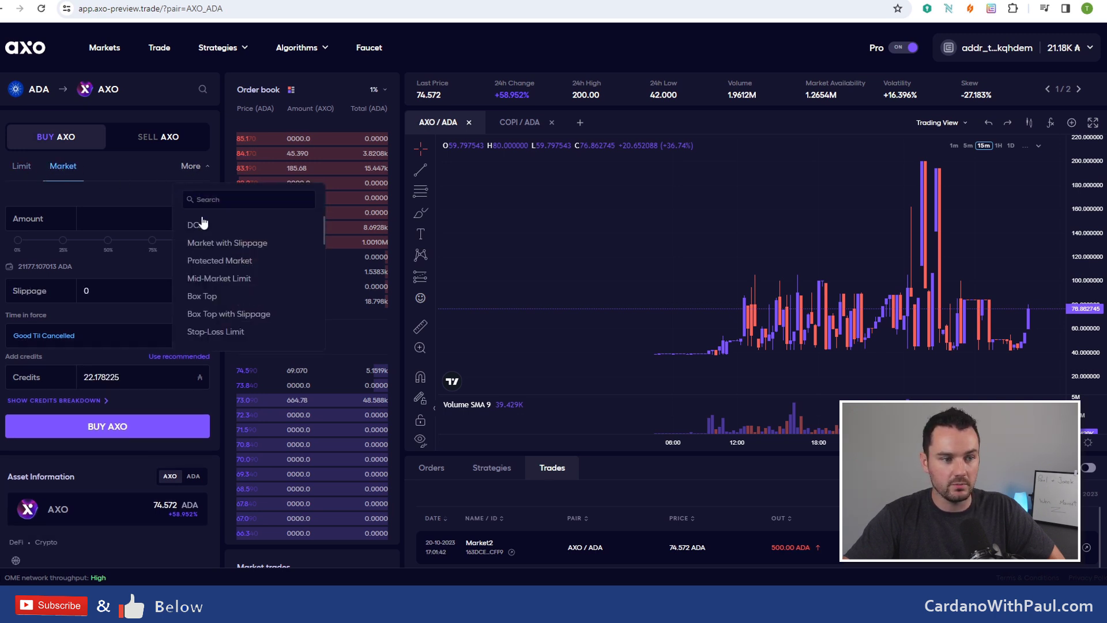
click(196, 226)
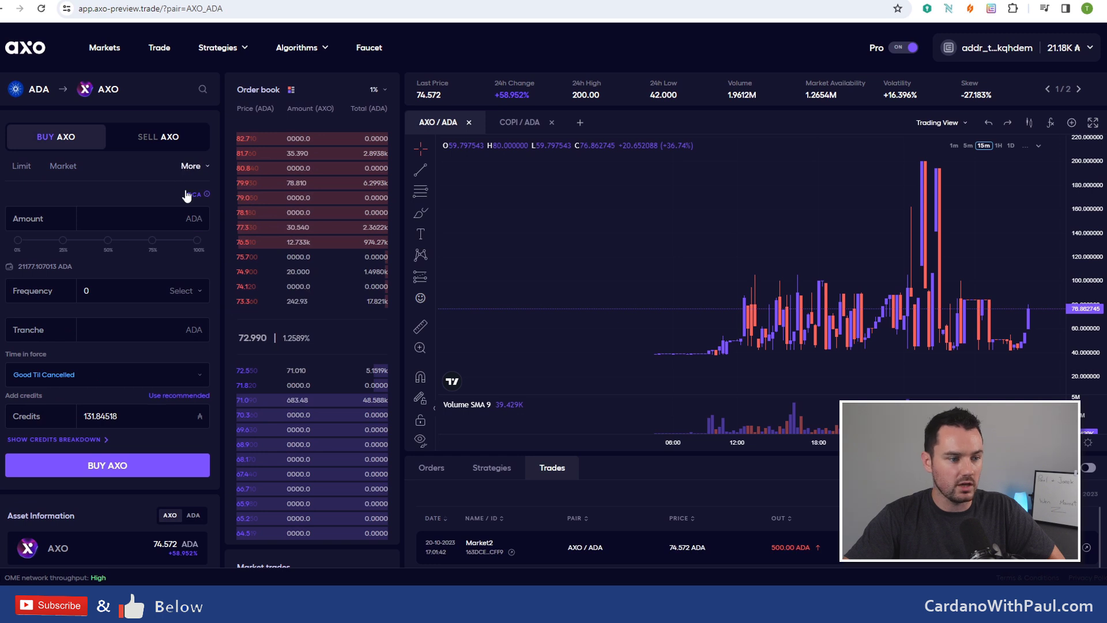
Step: Examine the DCA frequency units, the additional order types and the Sell AXO form, returning to Buy AXO
click(182, 290)
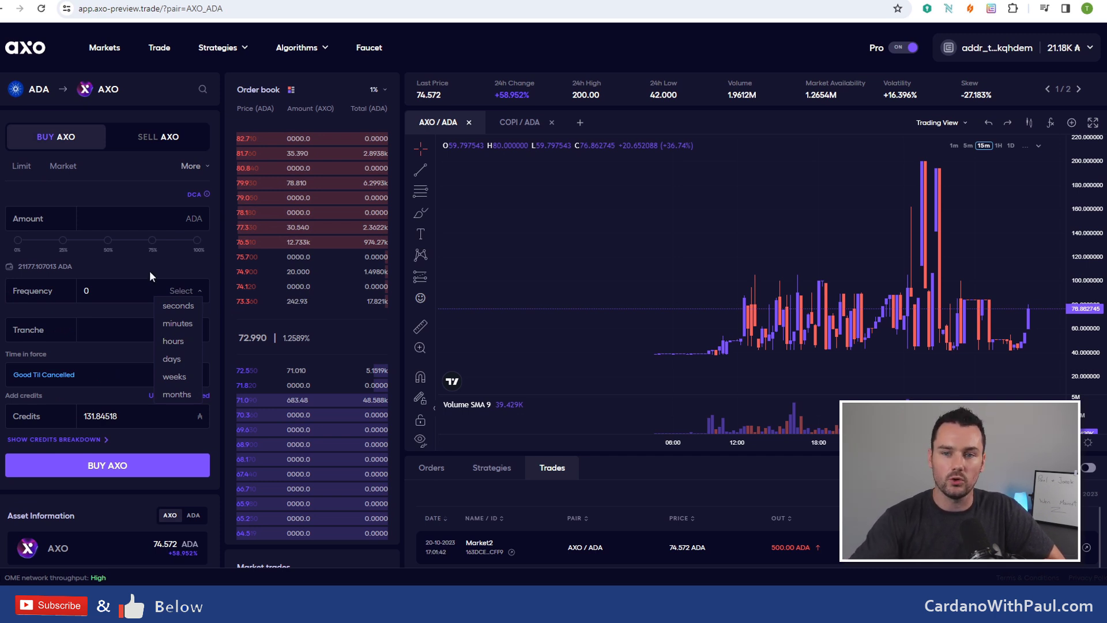
mouse_move(205, 192)
click(133, 175)
click(190, 165)
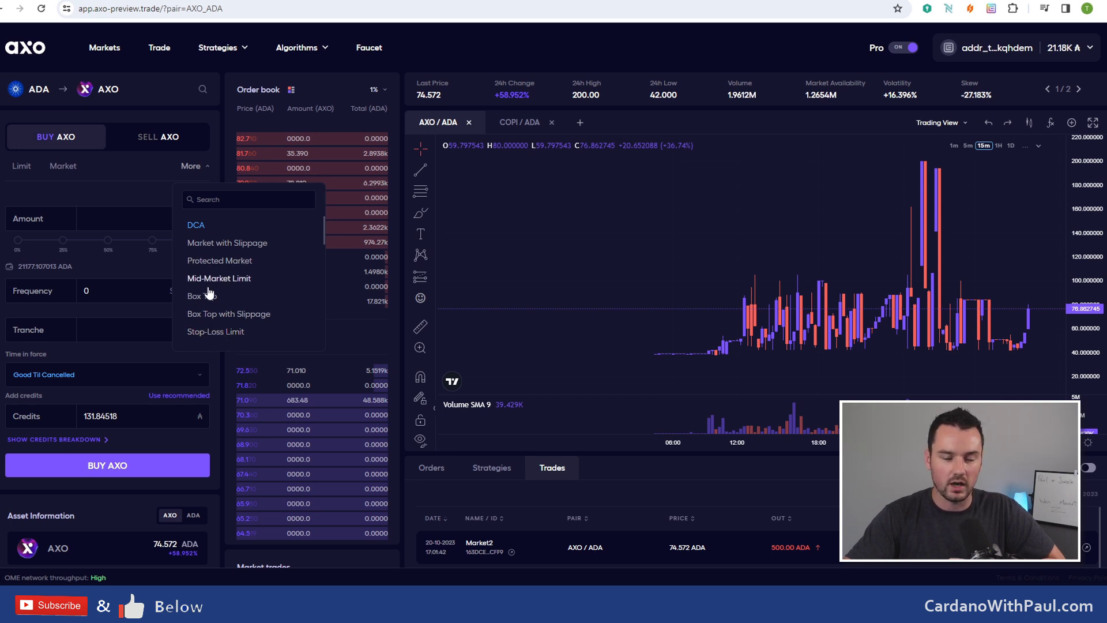
click(148, 188)
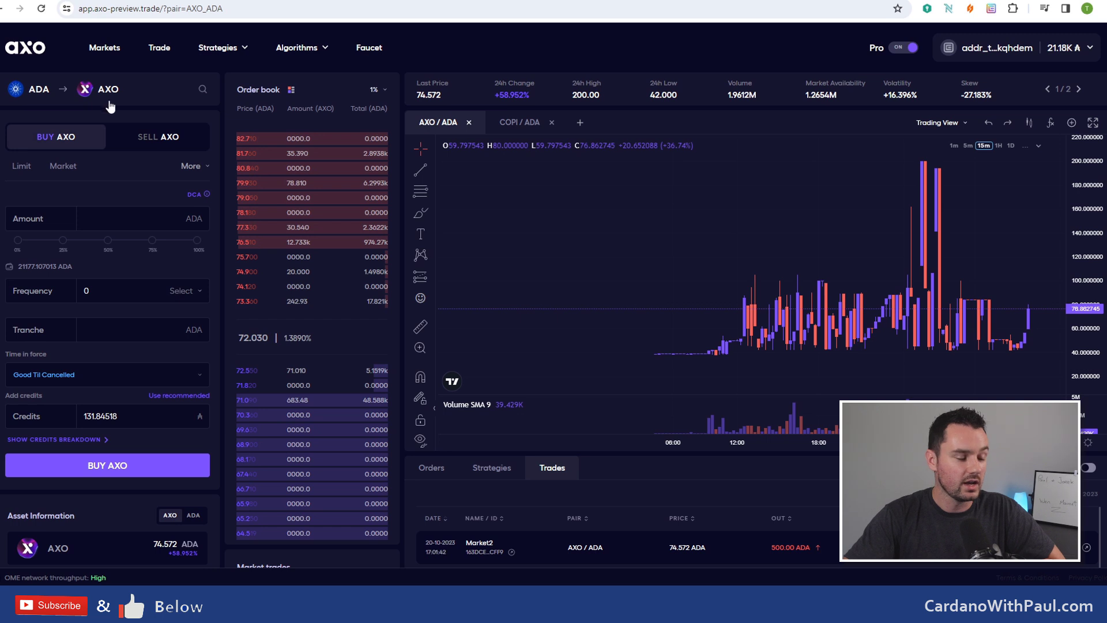
click(155, 142)
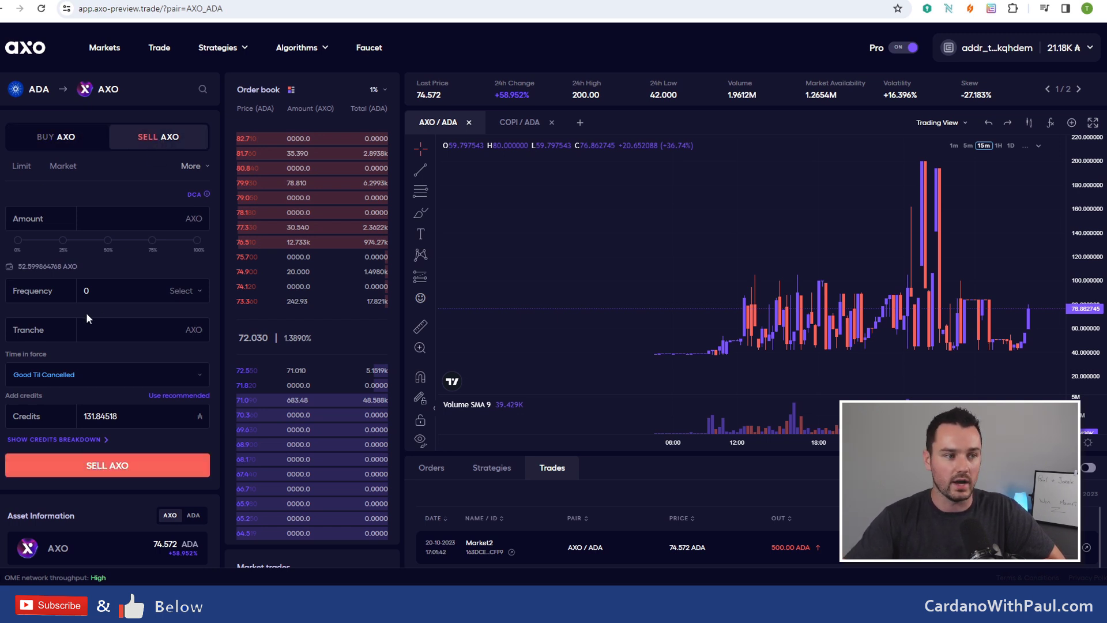
click(52, 139)
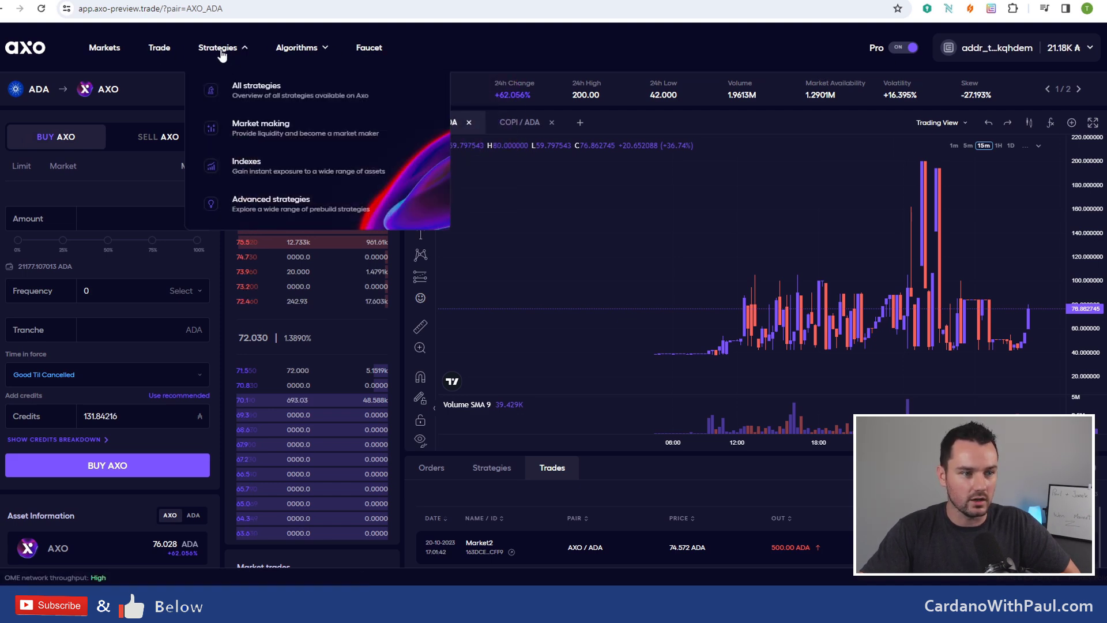
Step: Open the Markets overview and look through the top gainers, volume, new listings and token list
click(106, 48)
scroll(311, 280, down, 1)
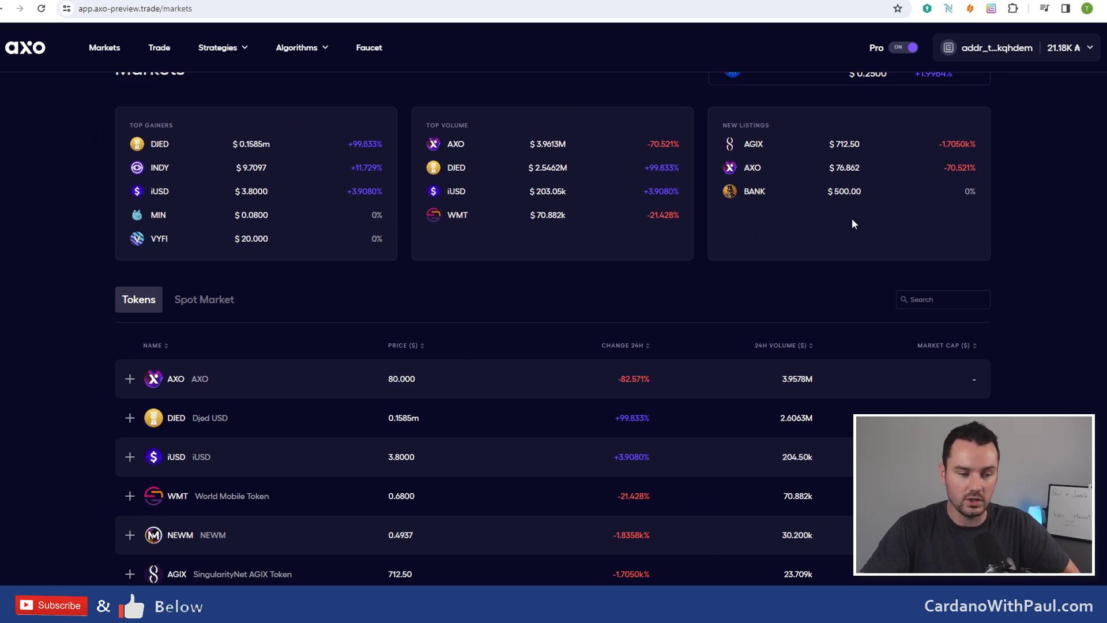
scroll(370, 309, down, 3)
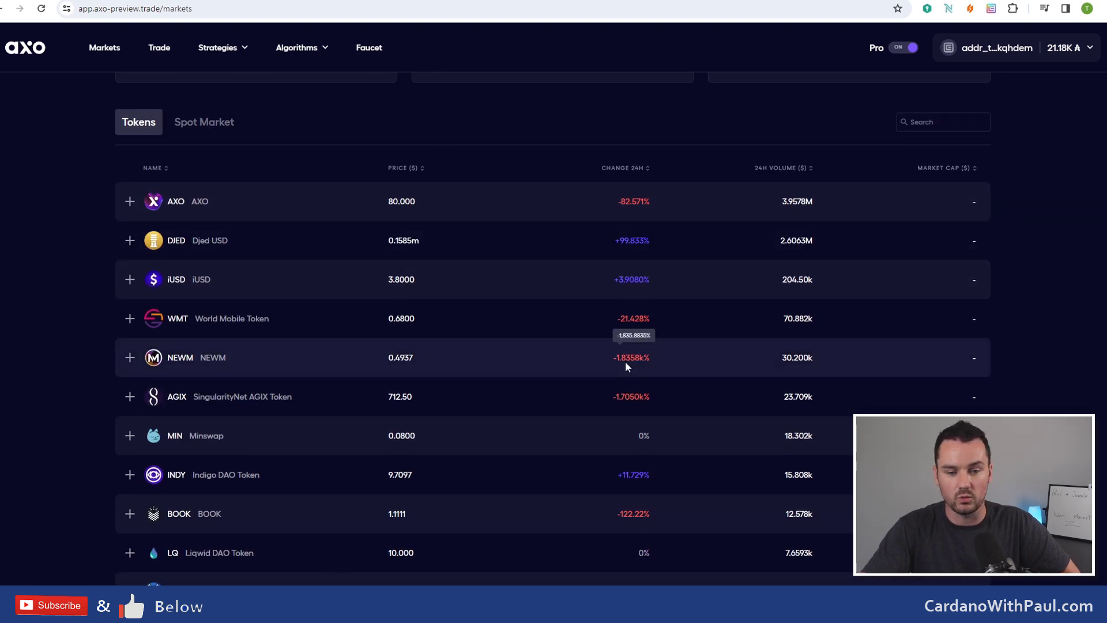
scroll(376, 271, up, 4)
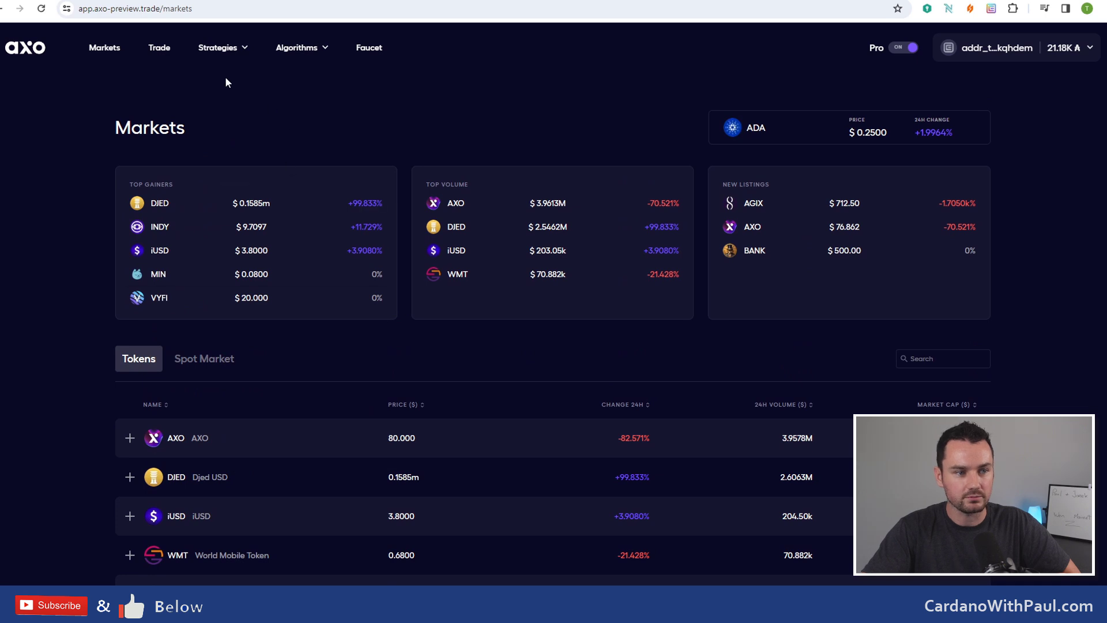
Step: Open the overview of all strategies and examine the details of the popular AXO/ADA Spread Market Making strategy with +365.94% PNL
click(225, 51)
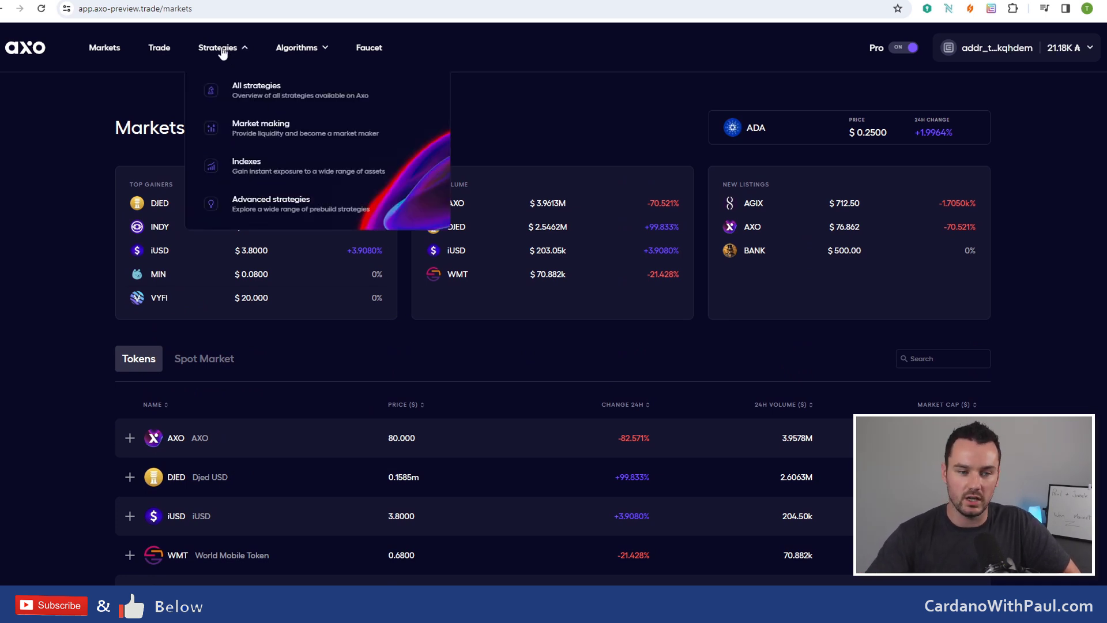
click(267, 99)
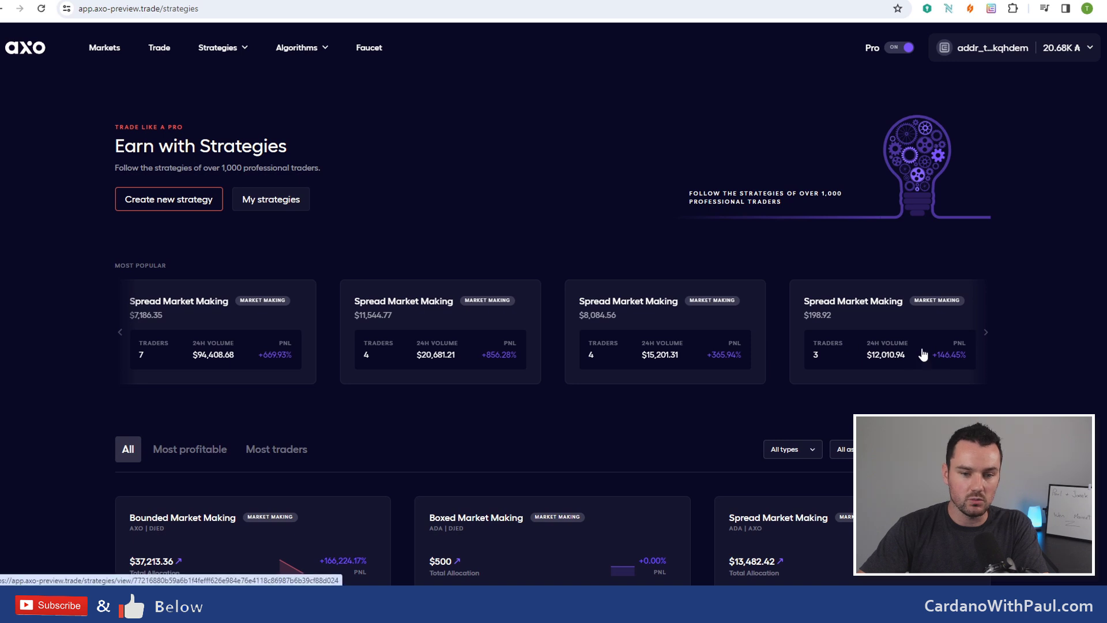
click(641, 334)
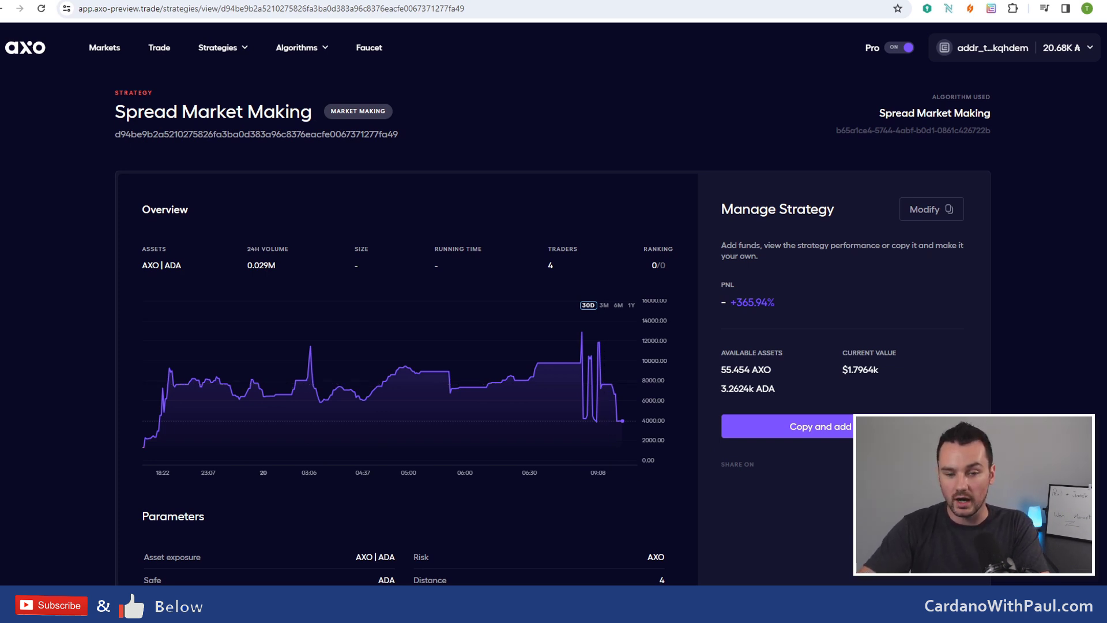
scroll(815, 531, down, 2)
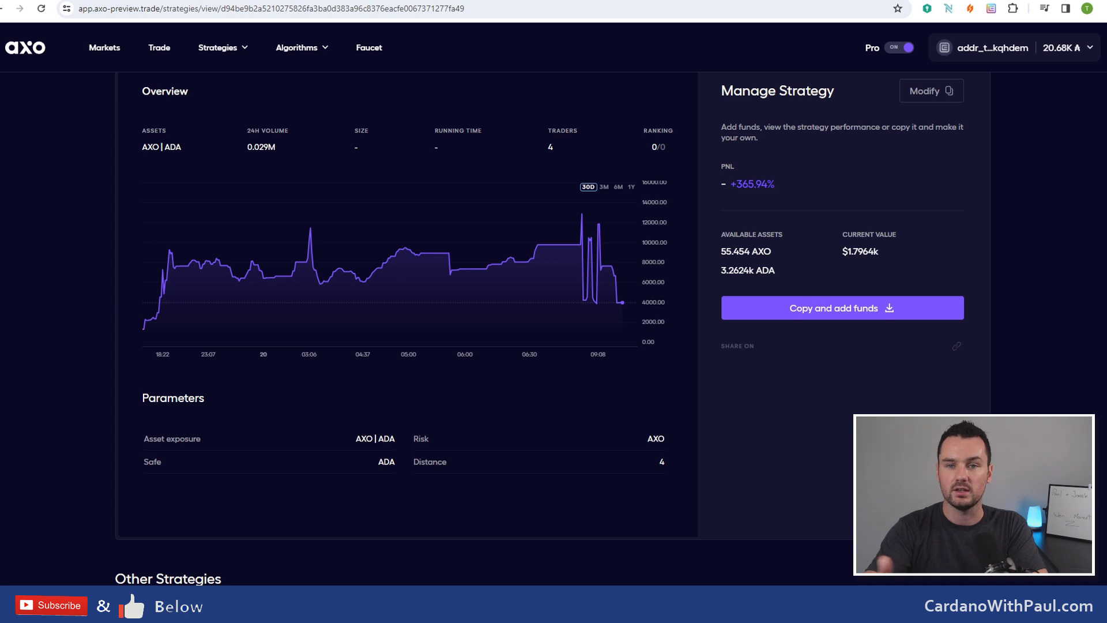
scroll(854, 397, down, 4)
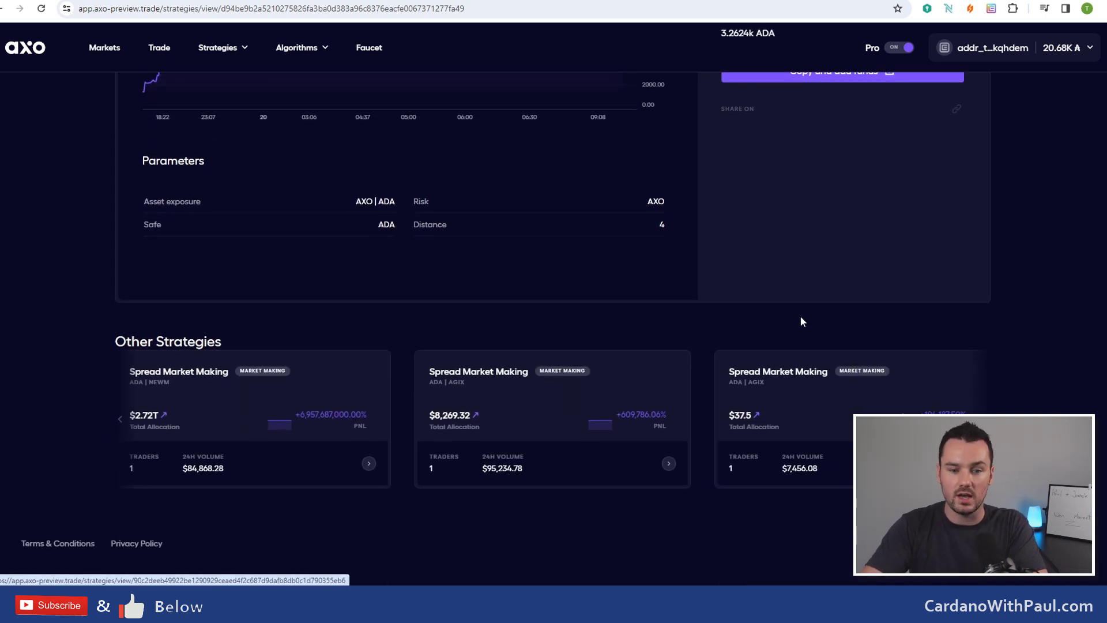
click(546, 410)
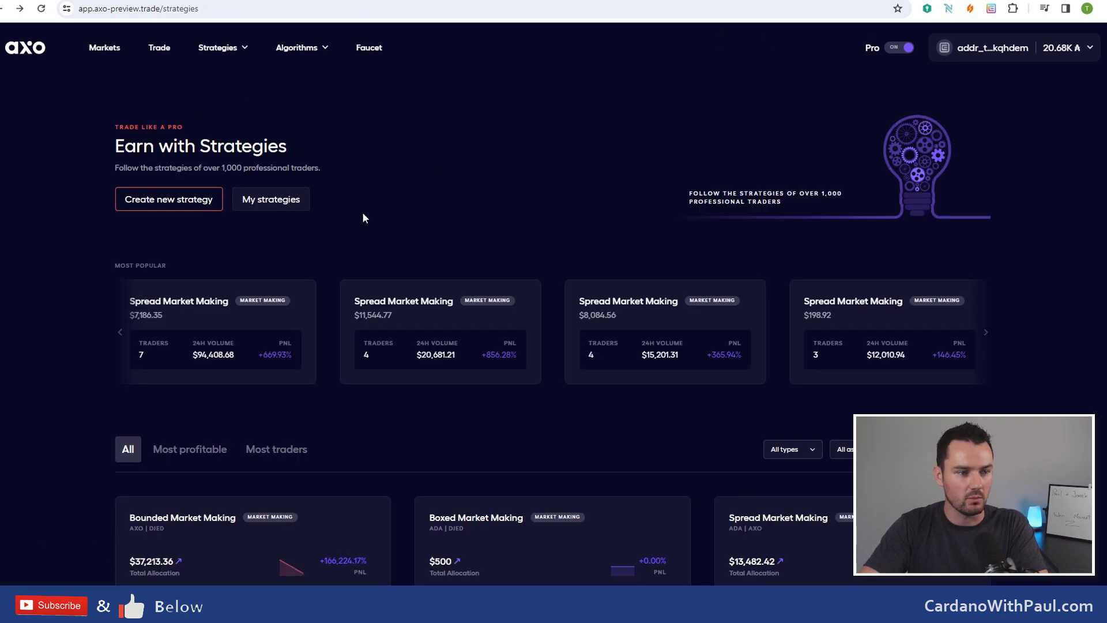
Step: Open the wallet's own strategies and view the Spot and Market making lists
click(269, 199)
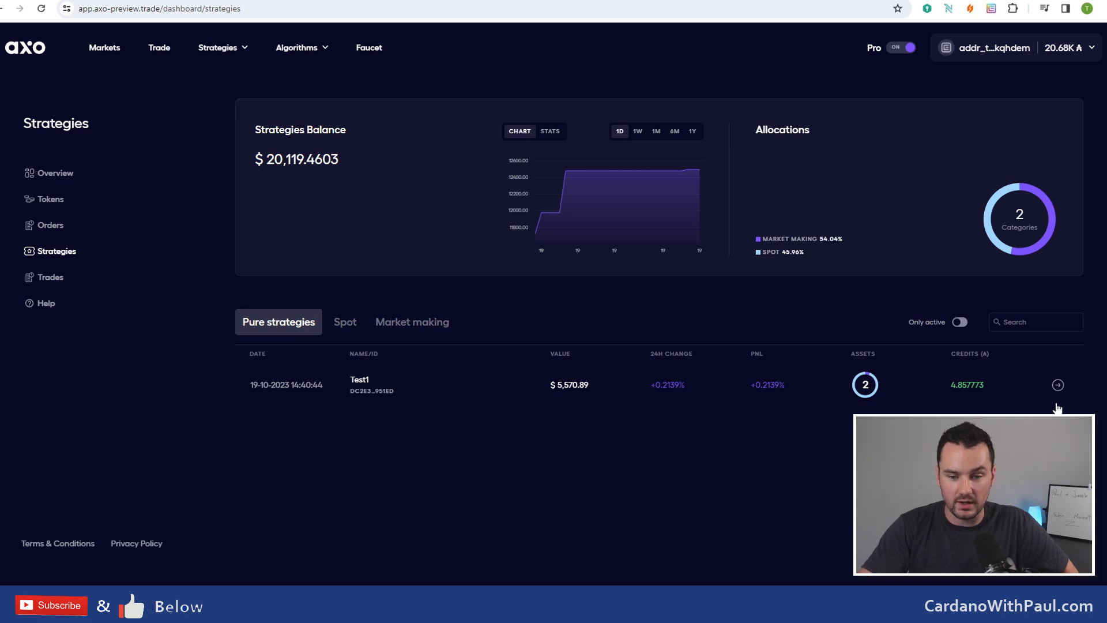
click(344, 325)
scroll(425, 362, down, 2)
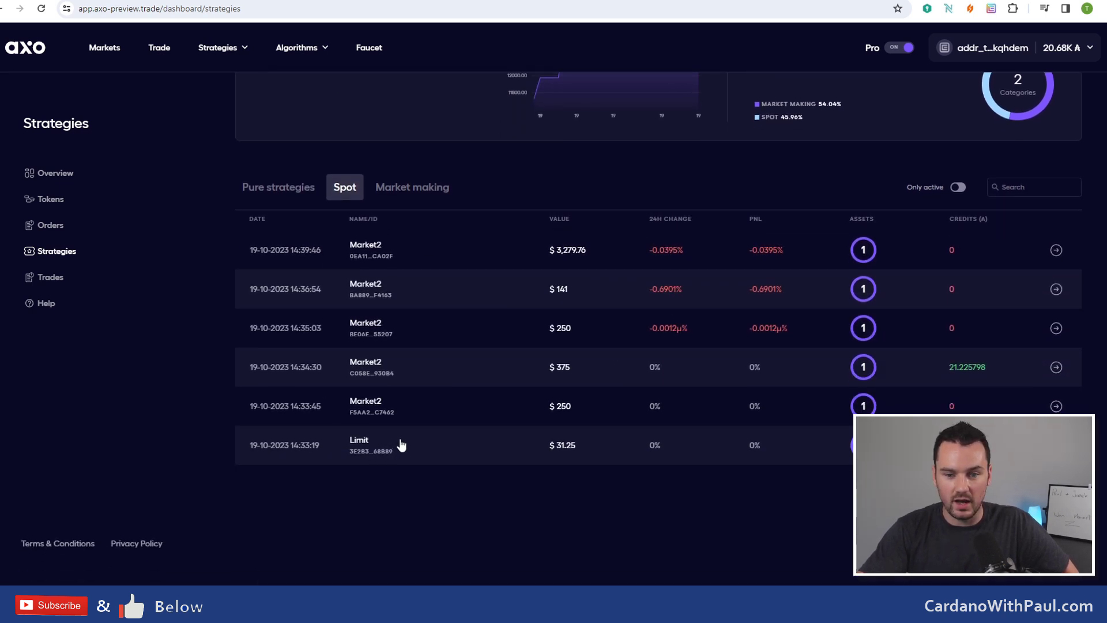
click(411, 190)
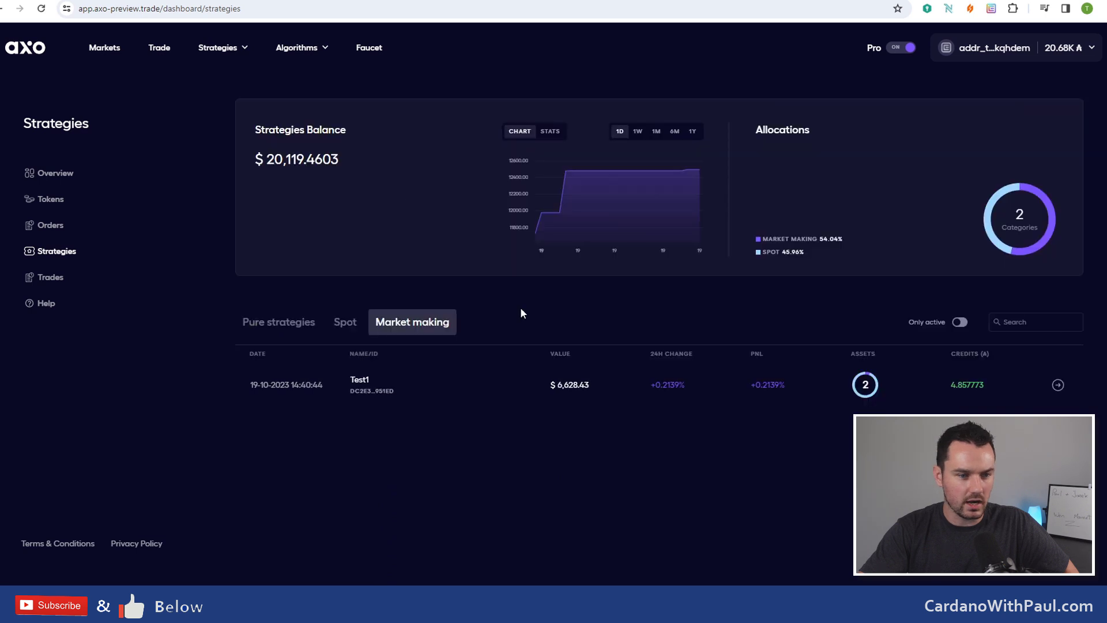
Step: Expand the Test1 market making strategy, review its transactions, and return to the pure strategies list
click(349, 382)
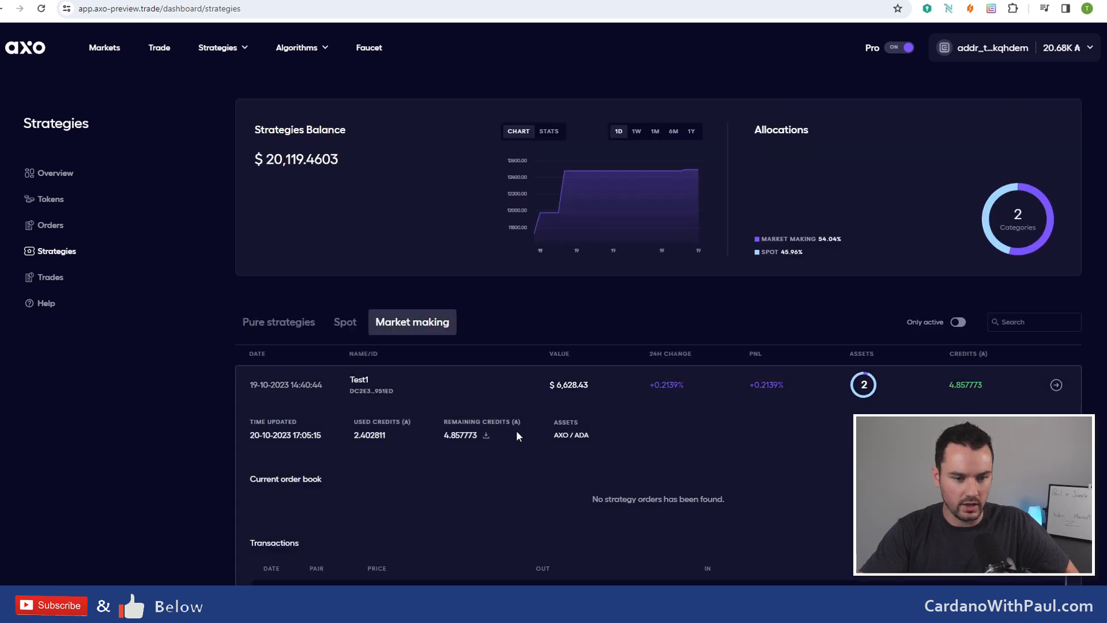
scroll(517, 431, down, 3)
scroll(519, 426, down, 3)
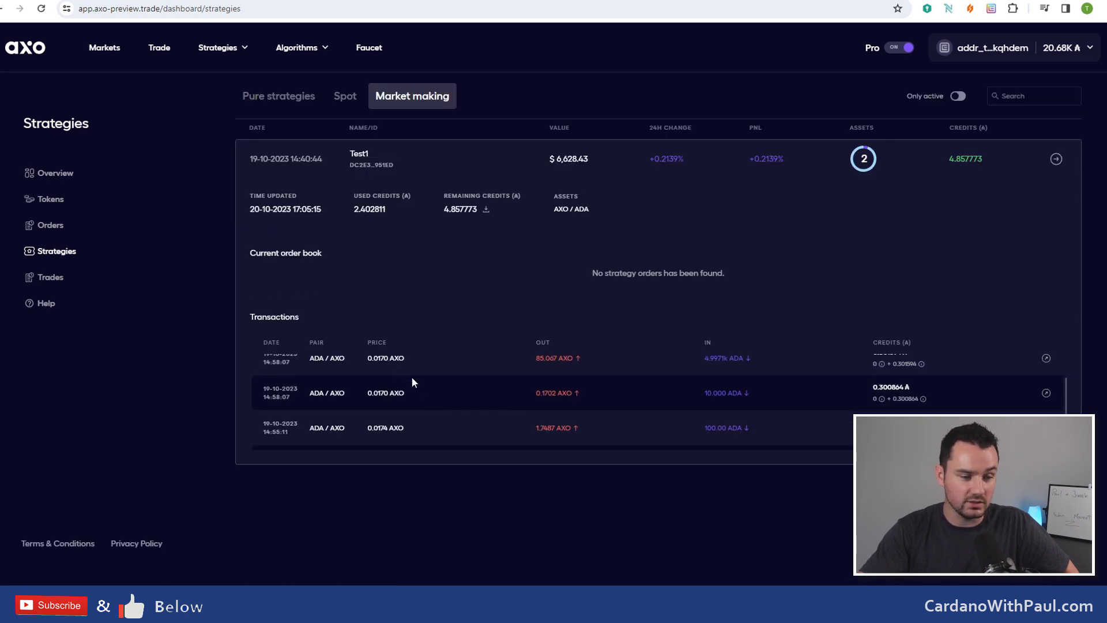
scroll(387, 393, up, 3)
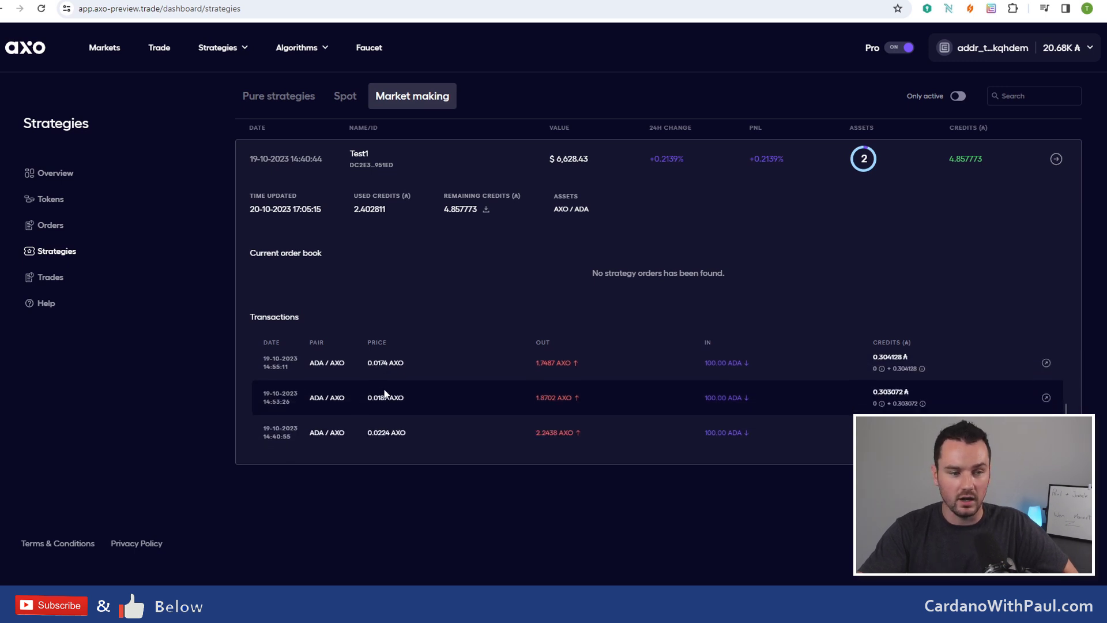
scroll(387, 364, up, 3)
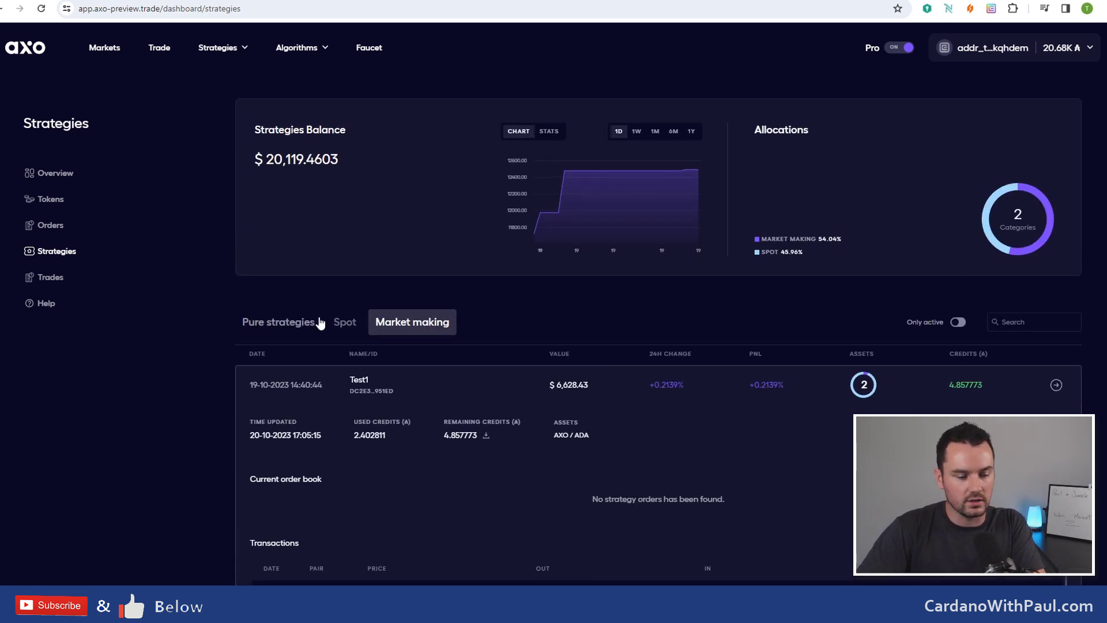
click(298, 323)
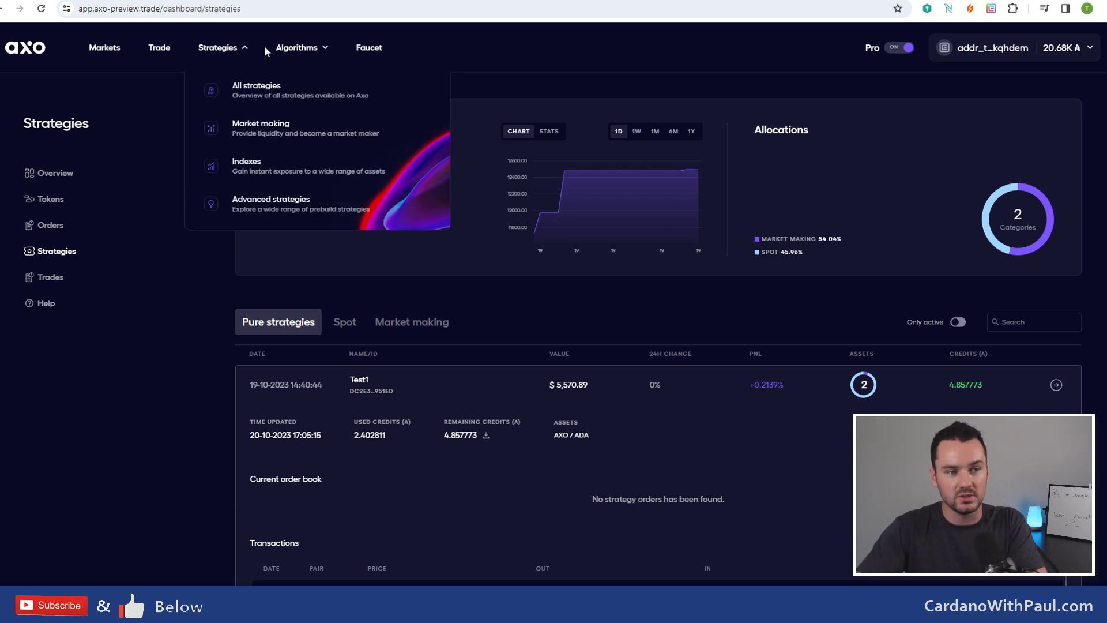
Step: Open the algorithm Composer, add an asset node and reposition it on the canvas
mouse_move(306, 52)
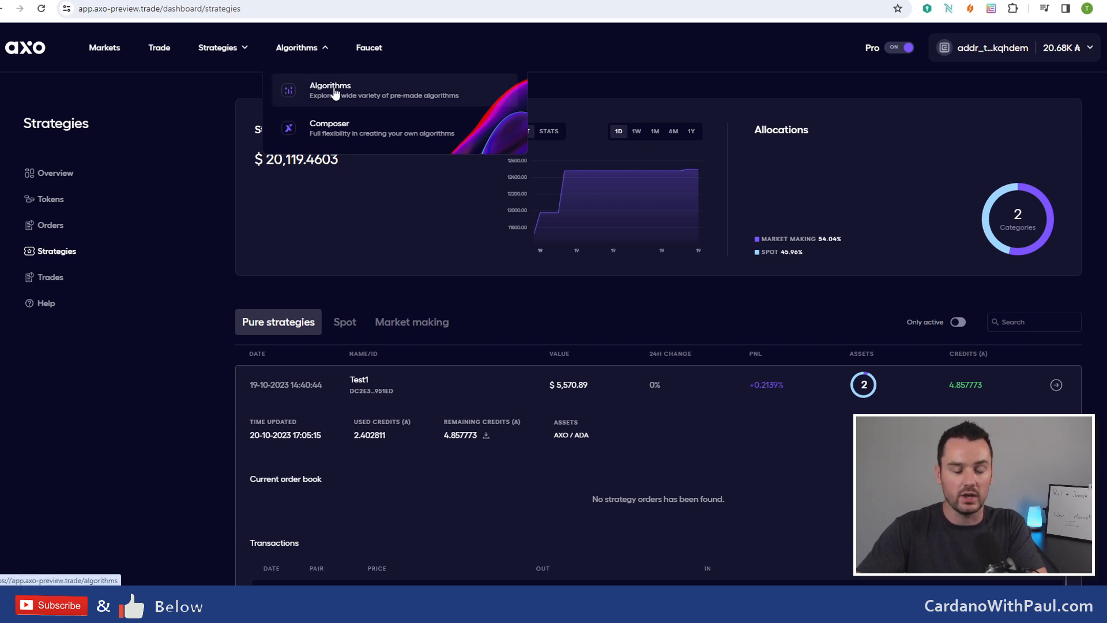
click(340, 128)
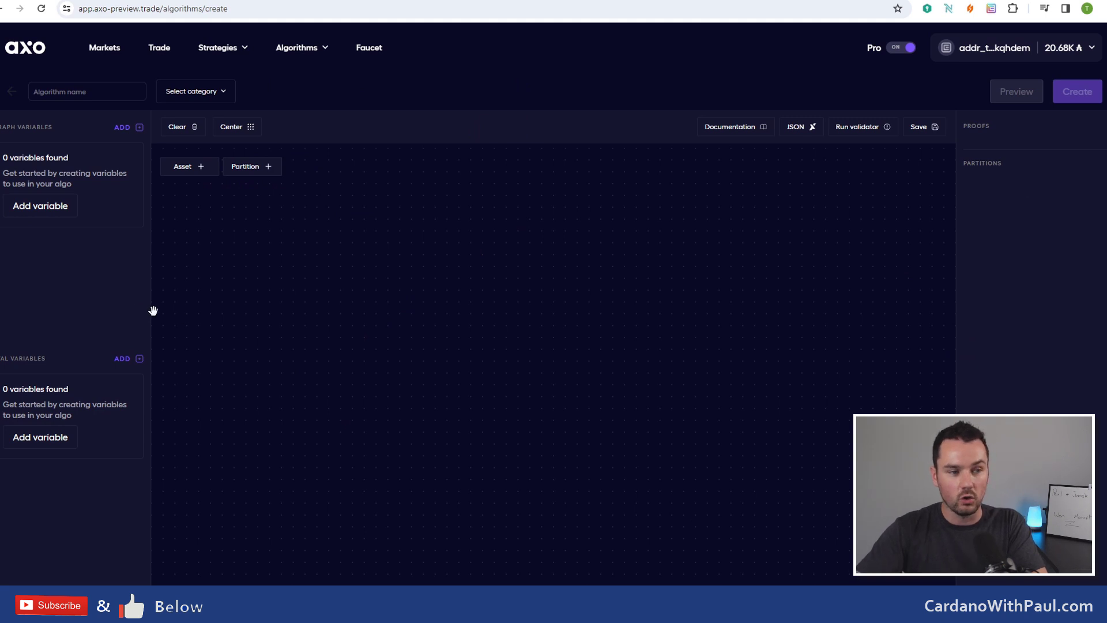
click(205, 168)
drag(552, 378, 356, 346)
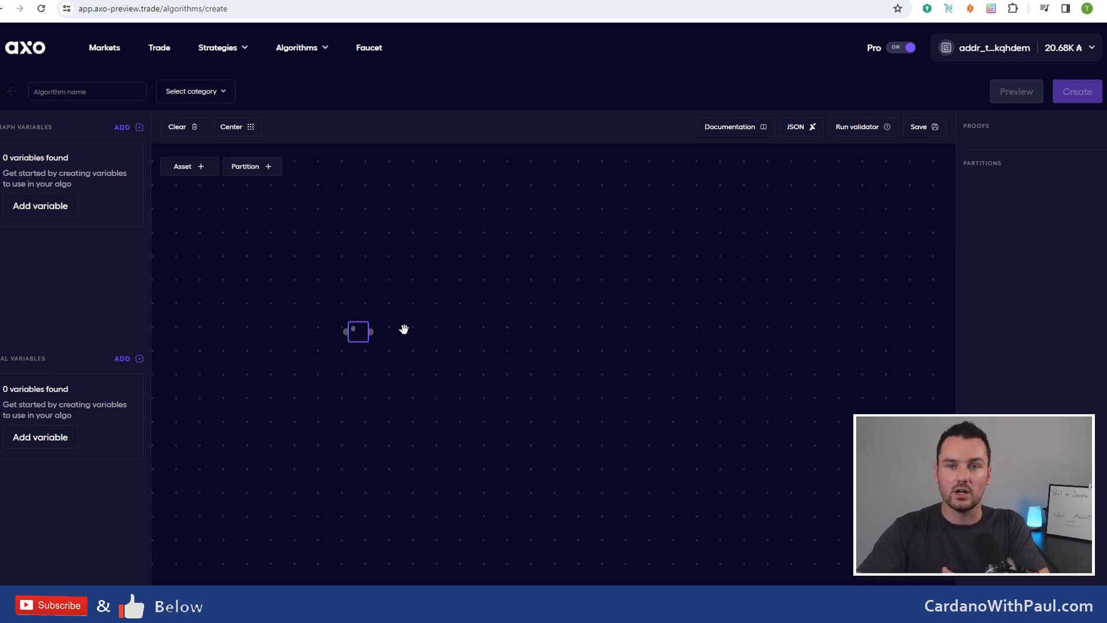
Step: Open the wallet's trade history and look through the past week's trades
mouse_move(244, 62)
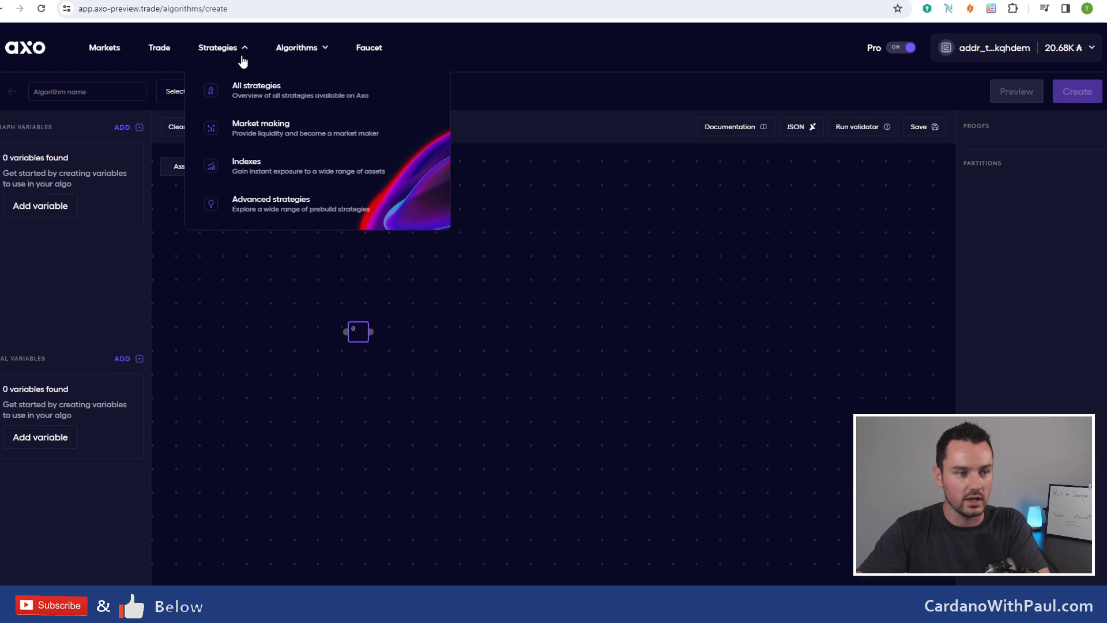
click(252, 88)
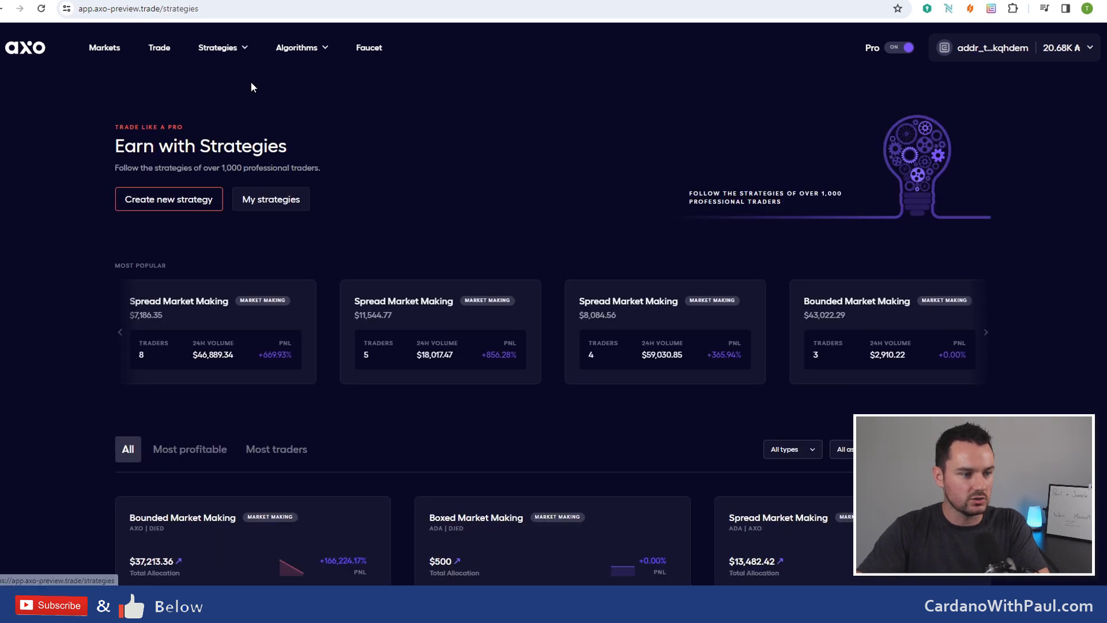
click(1090, 49)
click(971, 221)
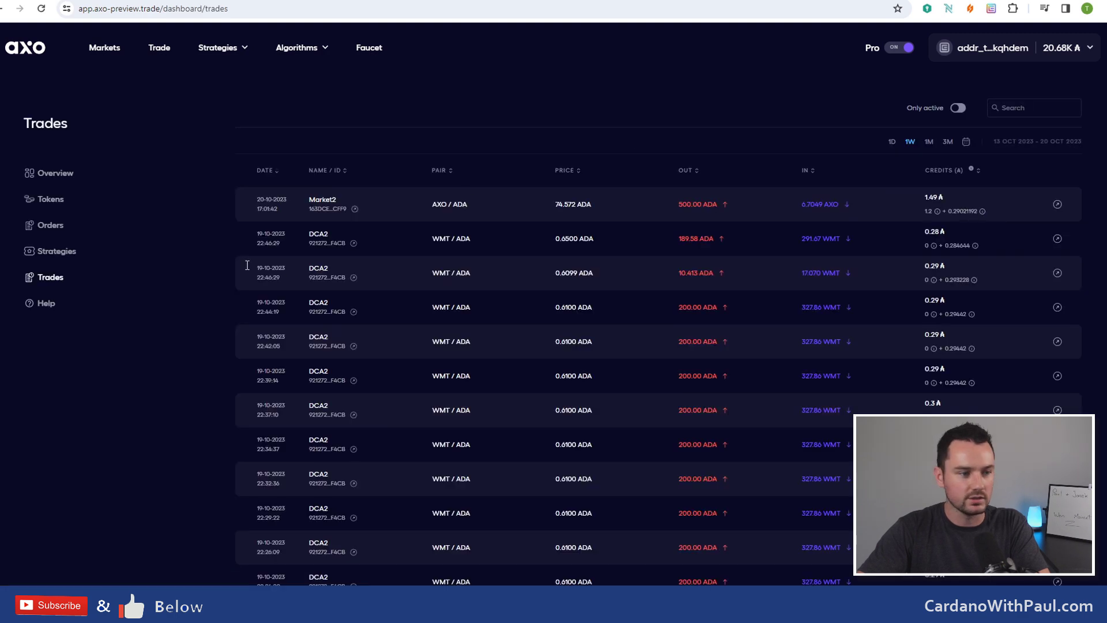
scroll(556, 245, down, 10)
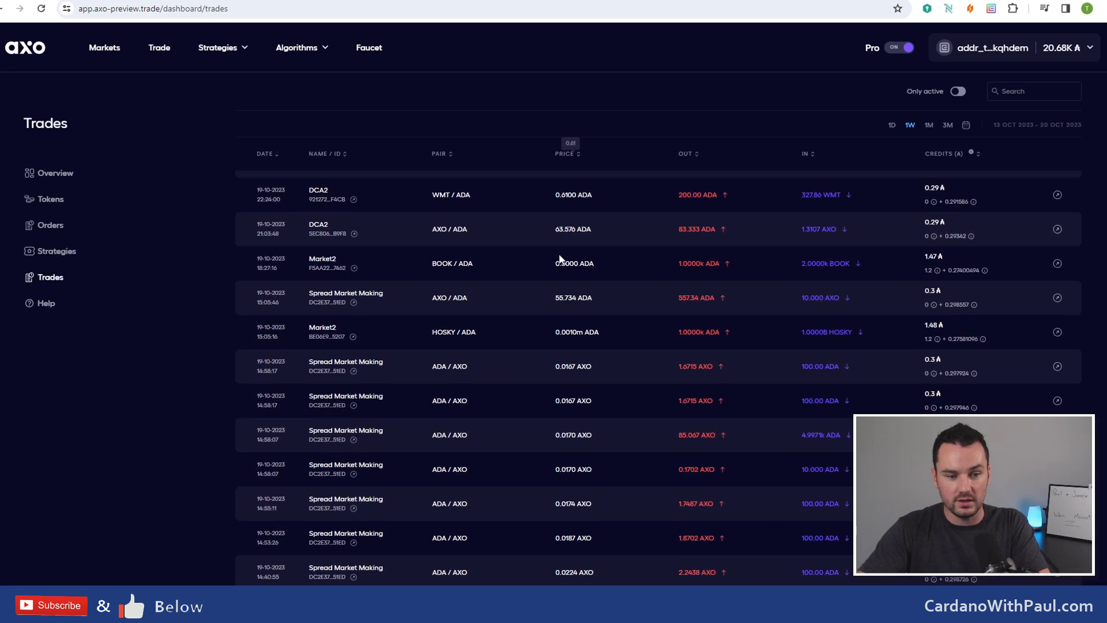
scroll(448, 311, up, 5)
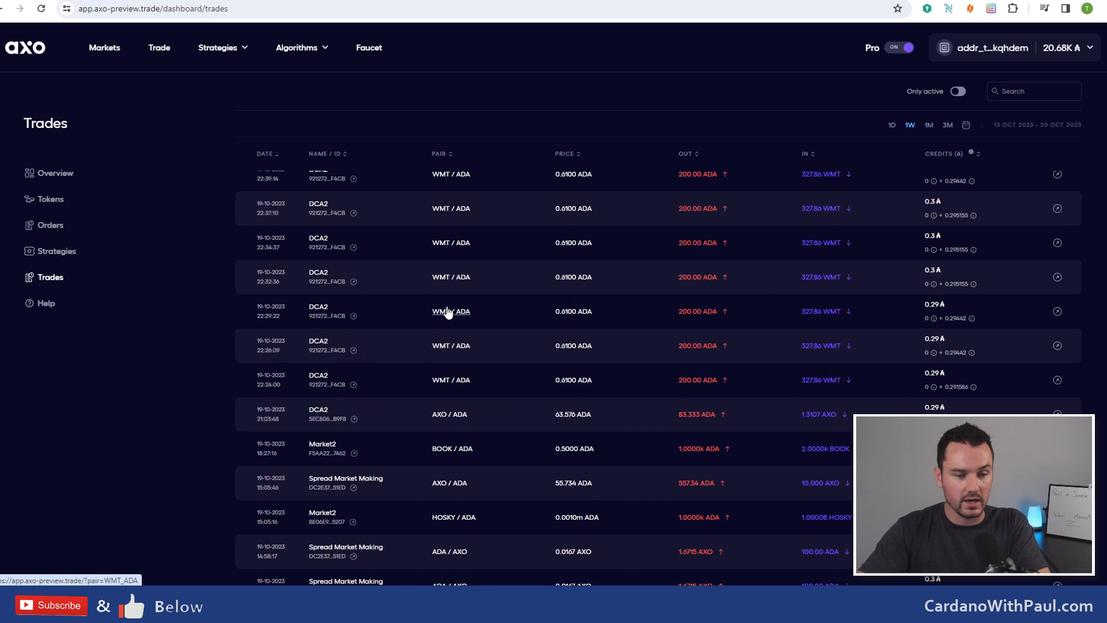
scroll(448, 312, up, 4)
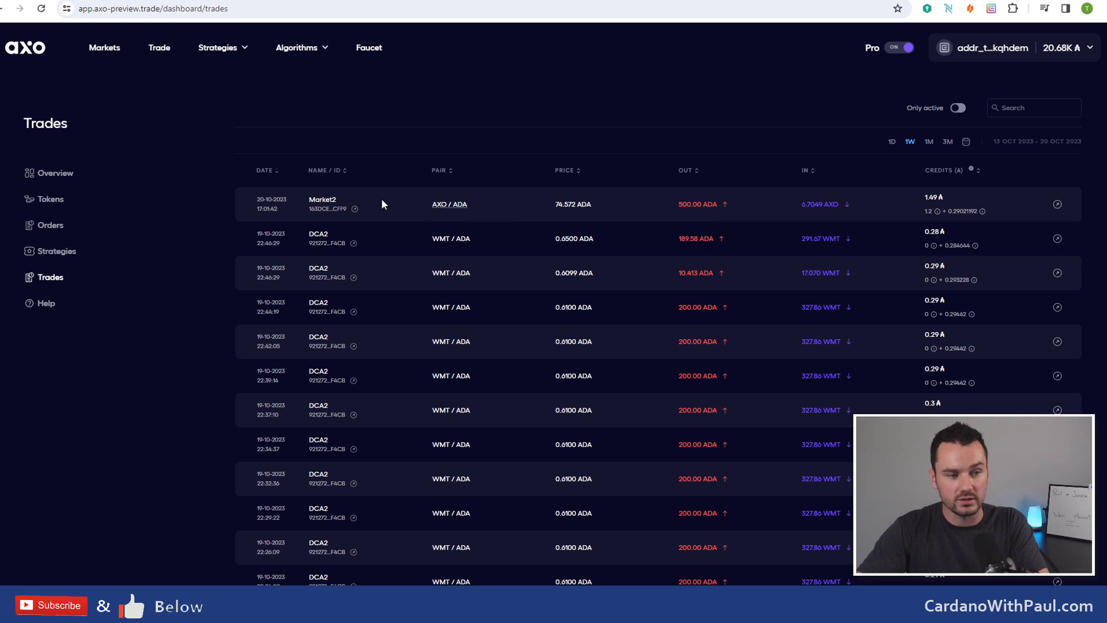
Step: Review the open orders, expanding the AXO/ADA DCA2 order's transactions, and view the wallet's token holdings
click(44, 232)
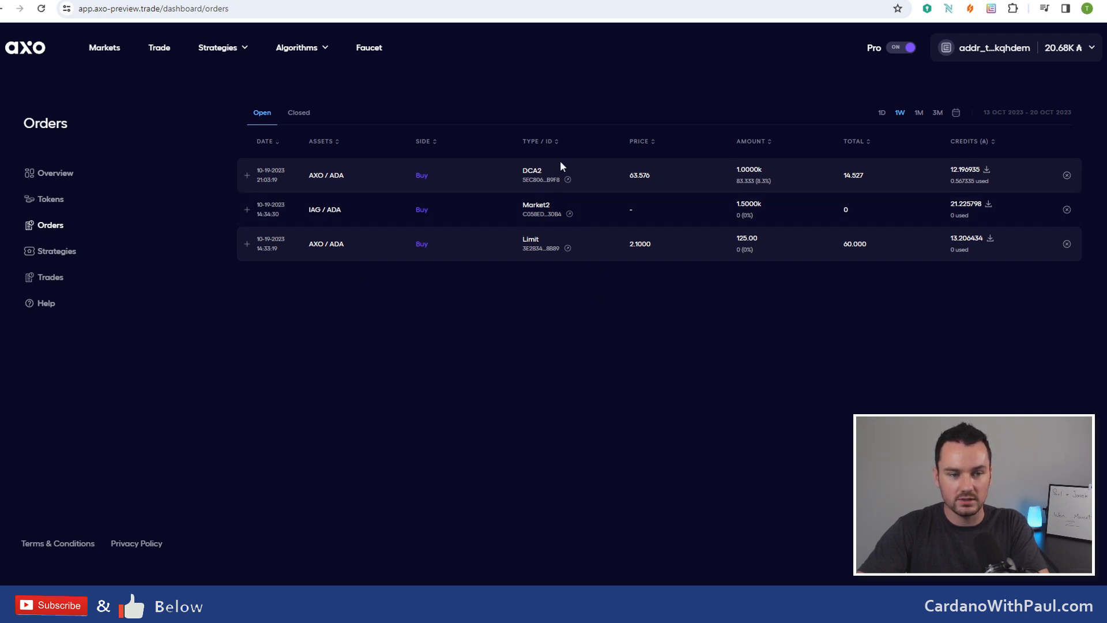
click(245, 175)
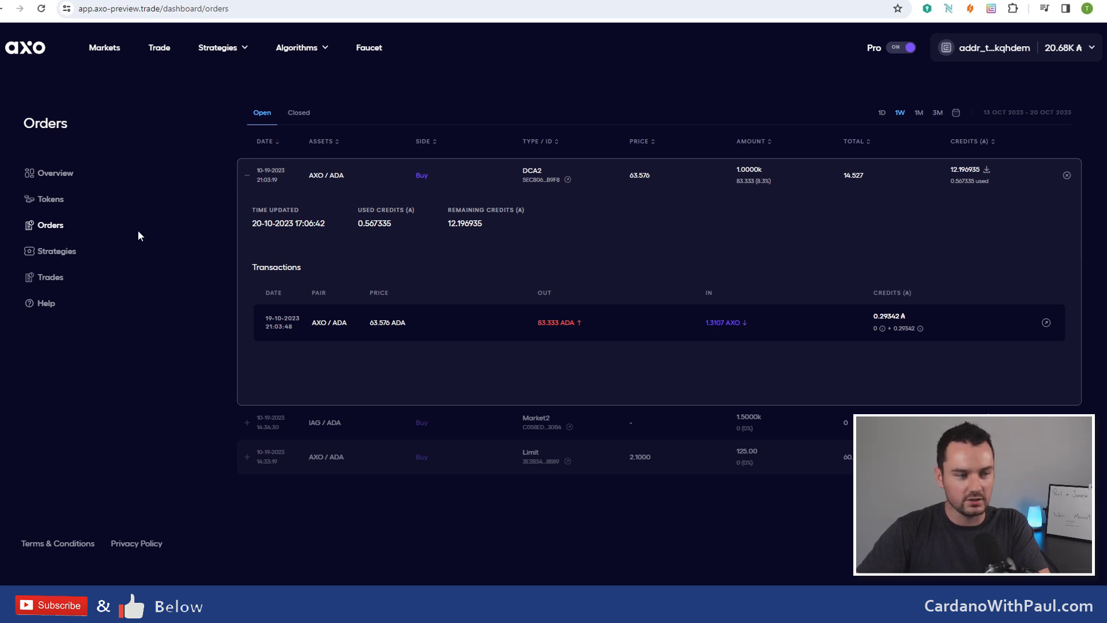
click(51, 201)
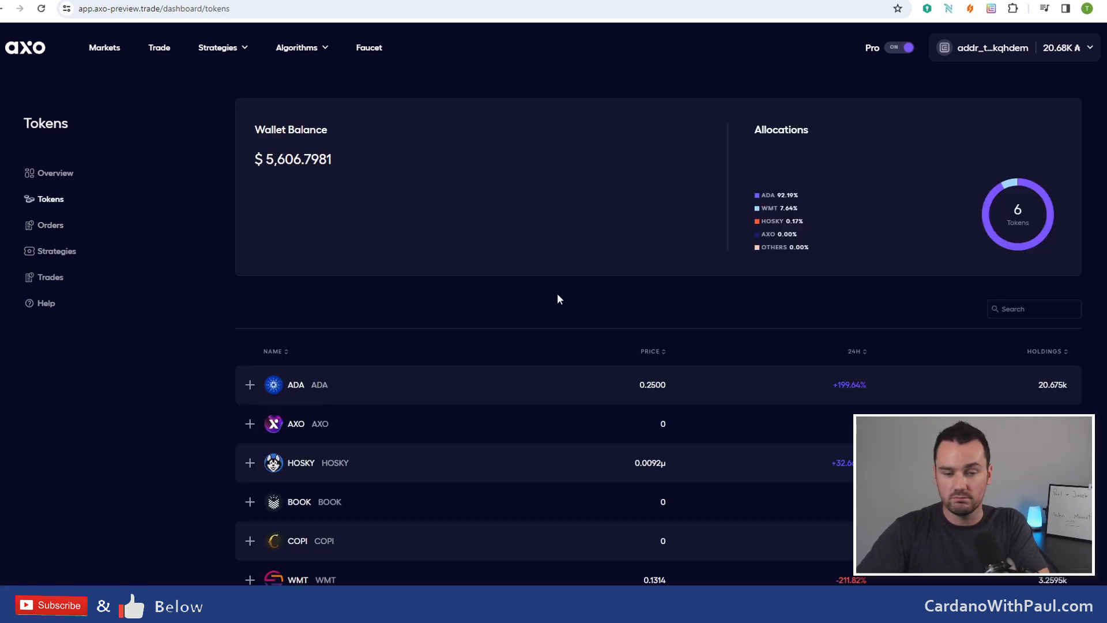
scroll(545, 334, down, 3)
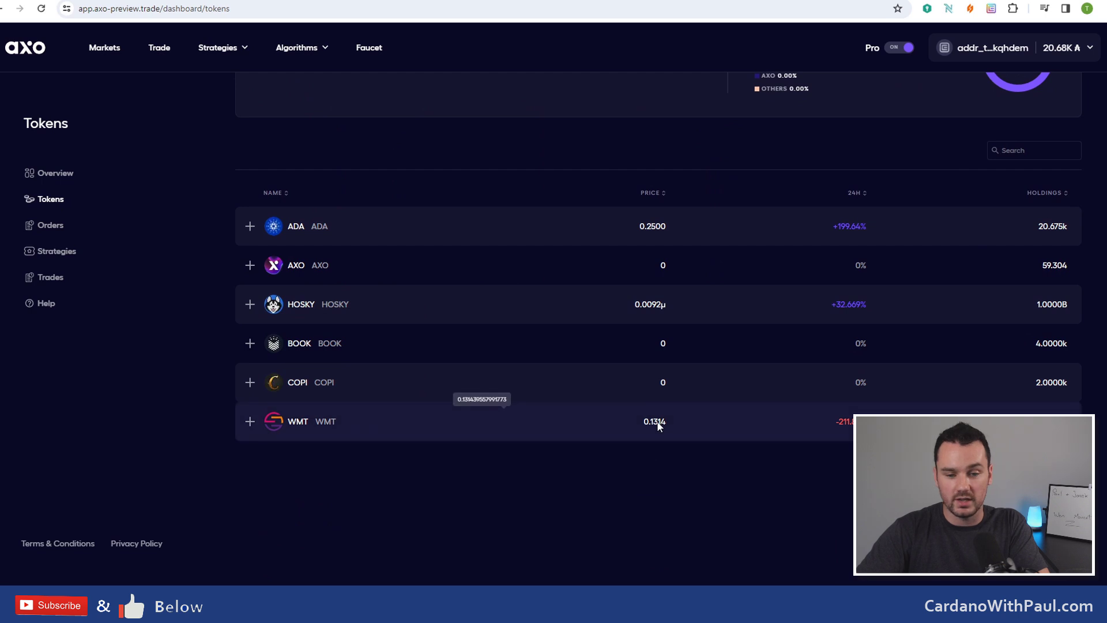